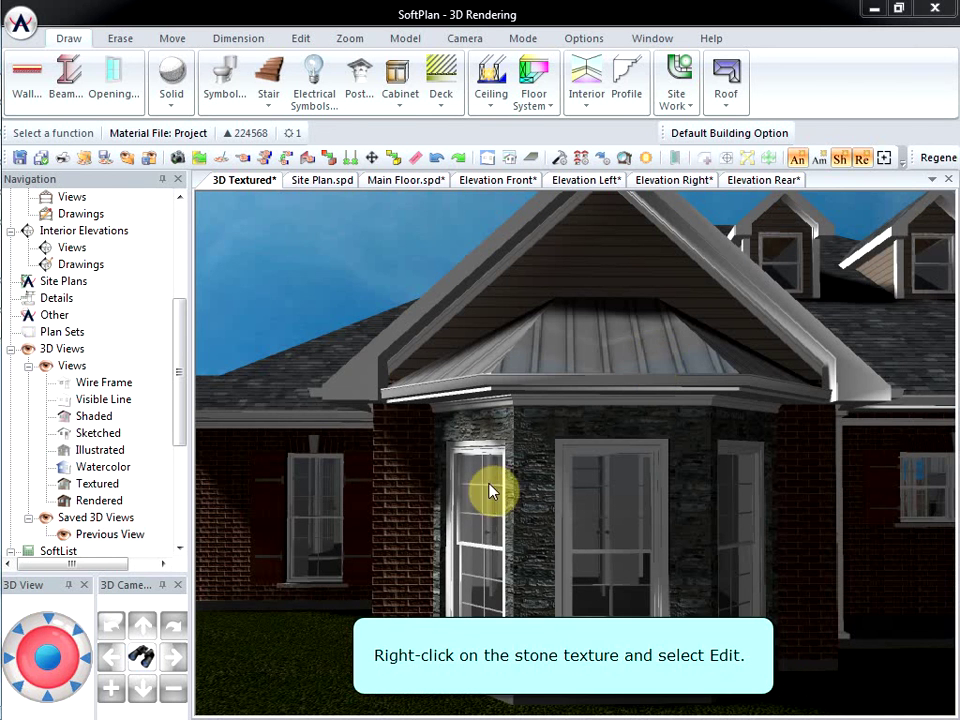
- Open the Wall edit panel for the 2x6/Stone bay wall from the 3D view
right_click(530, 441)
left_click(570, 477)
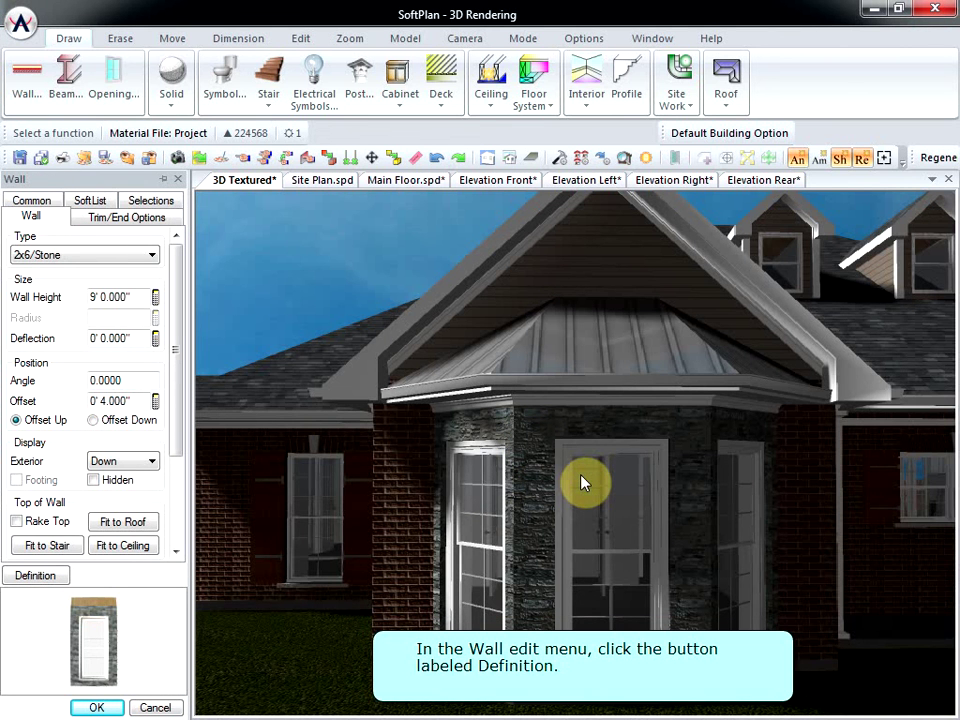
- Save the 2x6/Stone wall definition as a new type named 2x6/Stone/Stucco
left_click(45, 576)
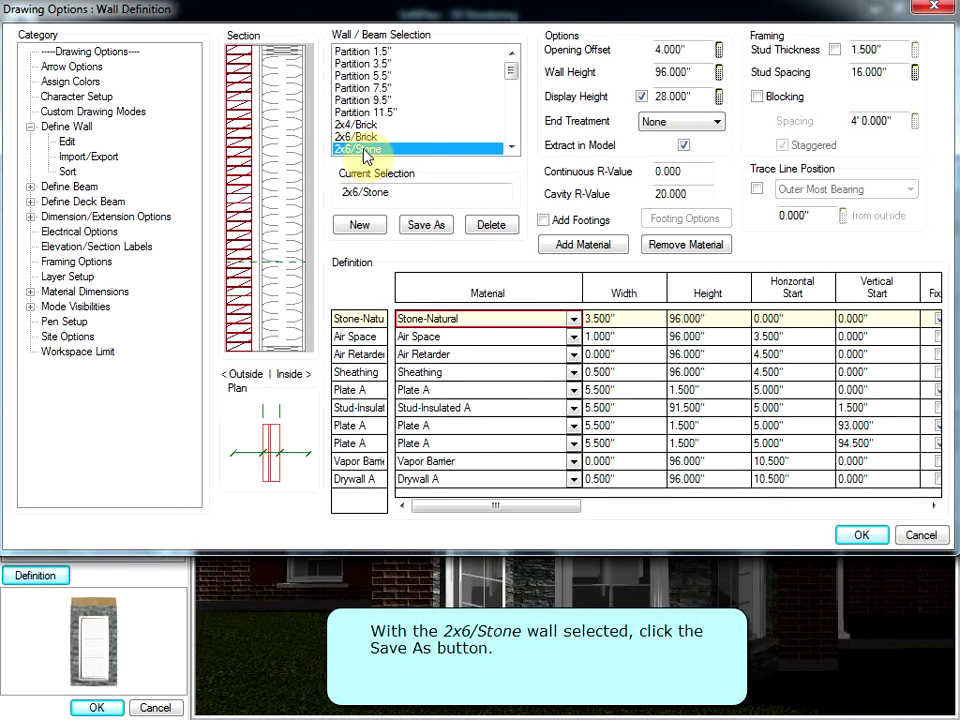
left_click(421, 226)
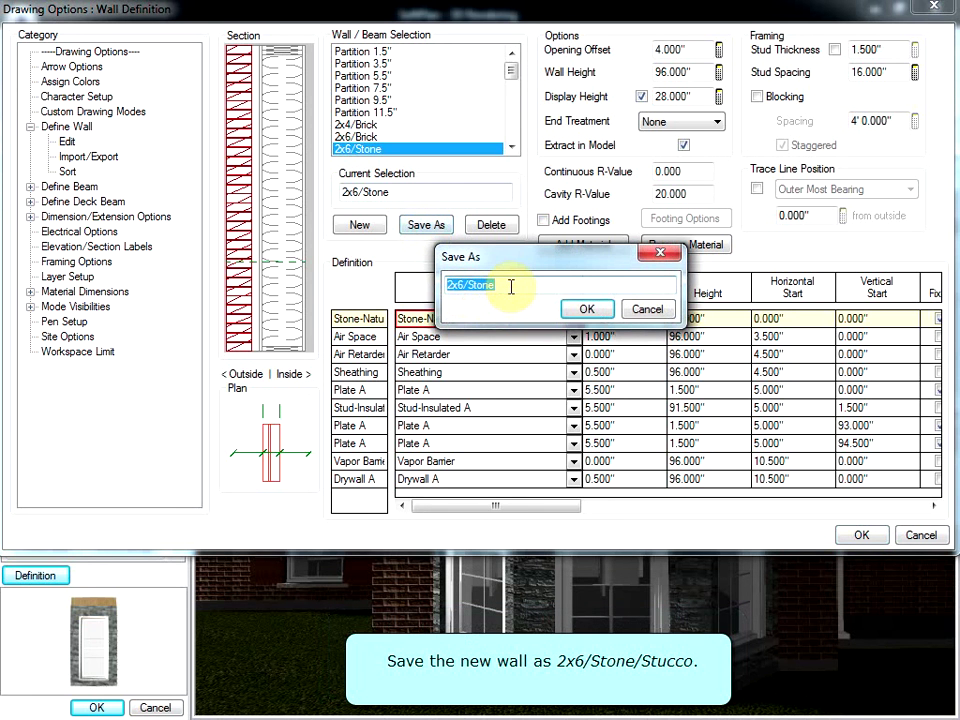
left_click(511, 287)
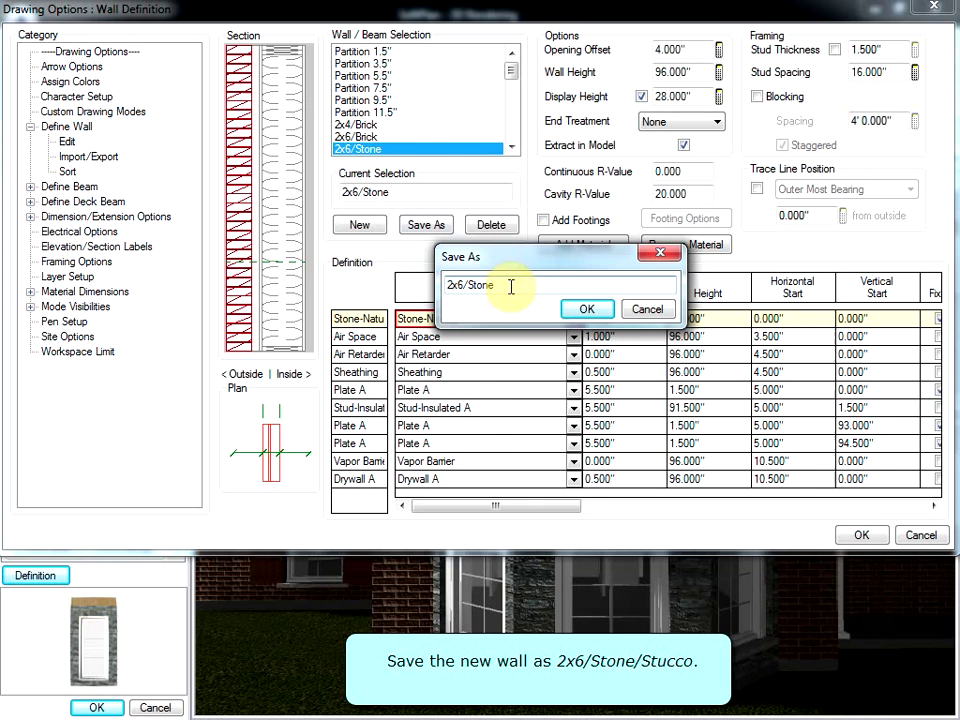
type("/Stucco")
key("Return")
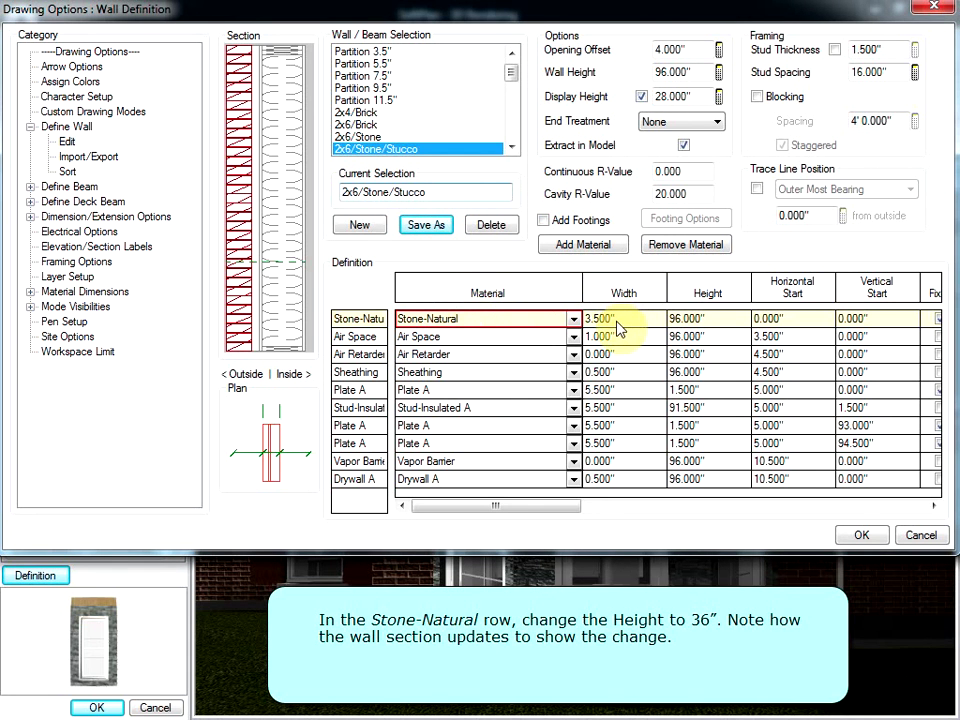
- Cut the Stone-Natural layer to 36" high and add a new Stucco A material layer
left_click(712, 322)
type("36")
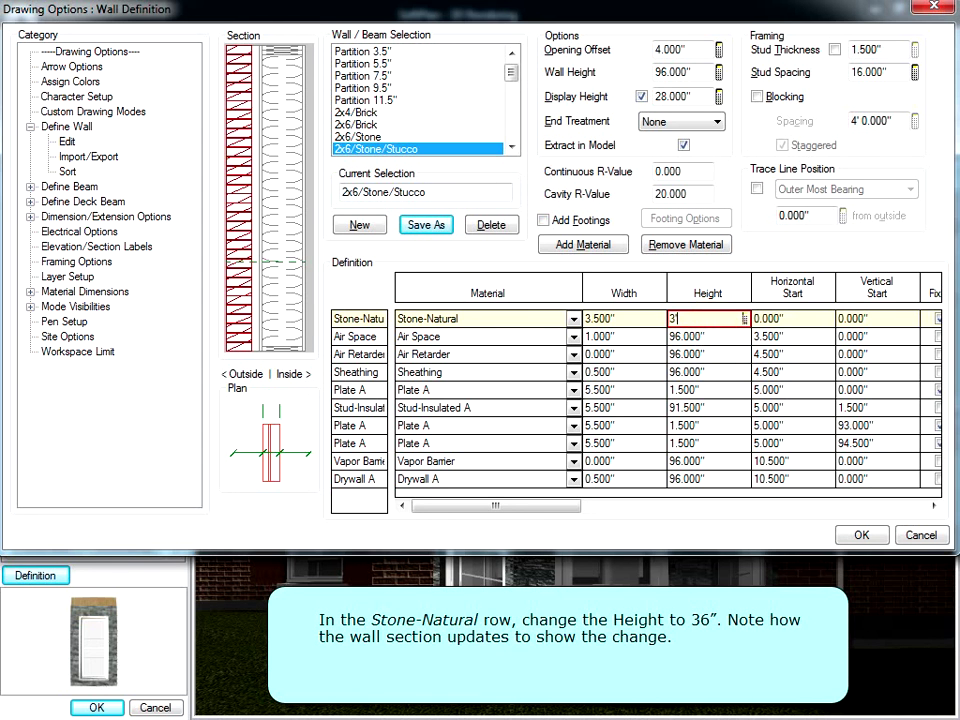
key("Return")
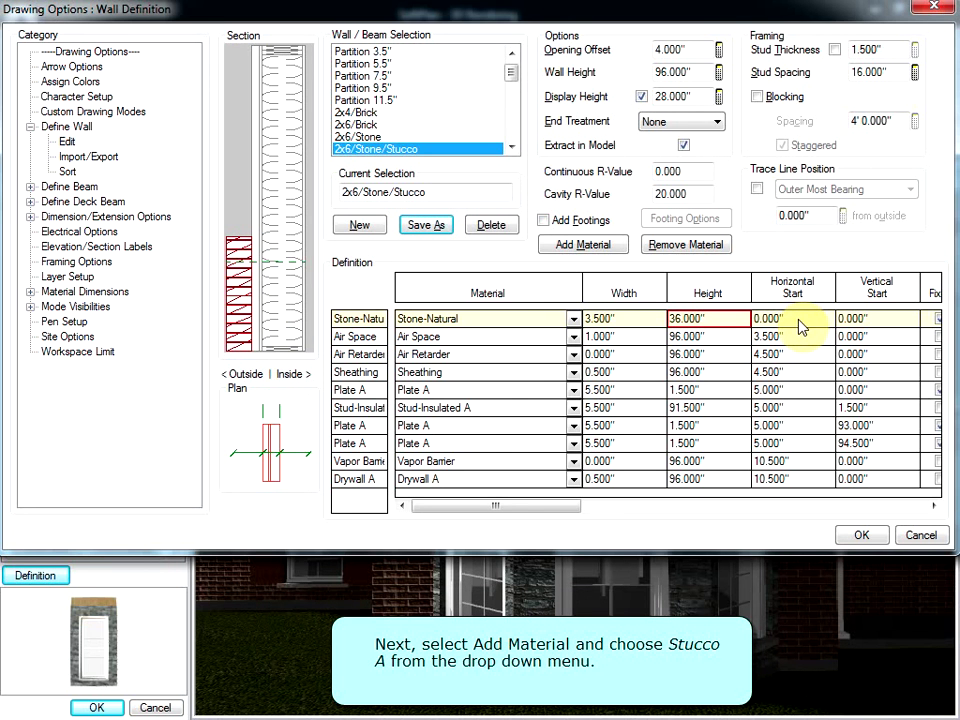
left_click(588, 247)
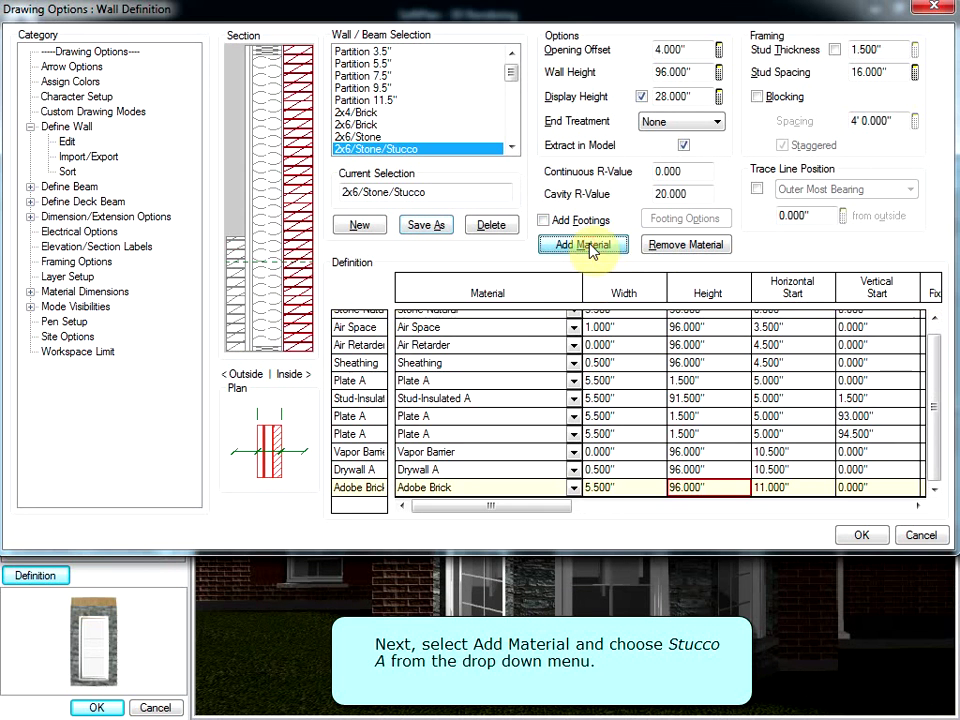
left_click(574, 487)
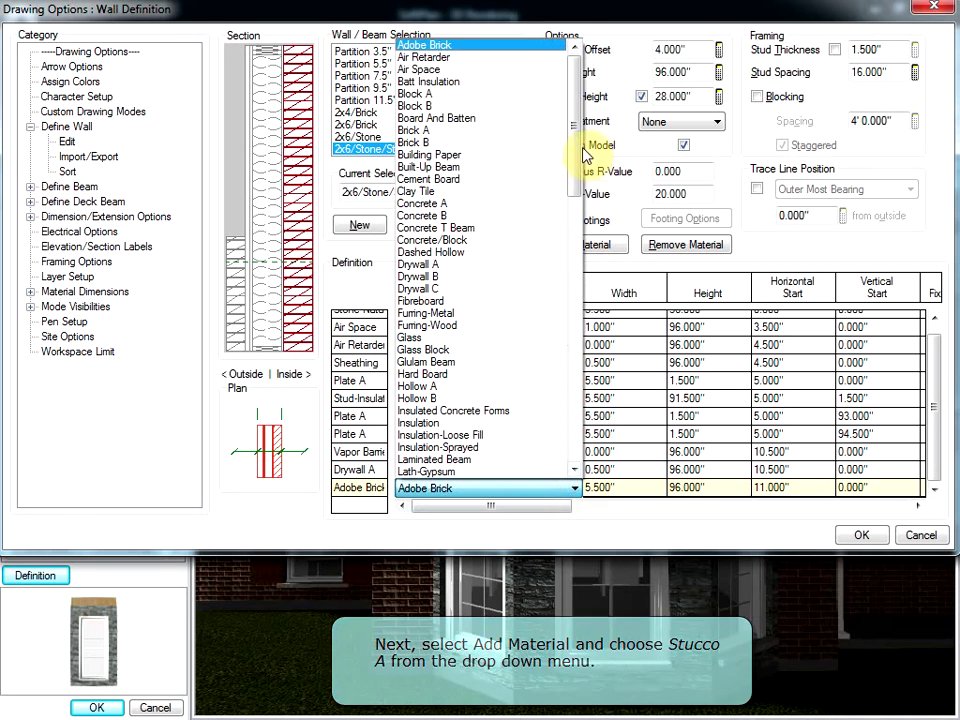
left_click_drag(575, 150, 608, 430)
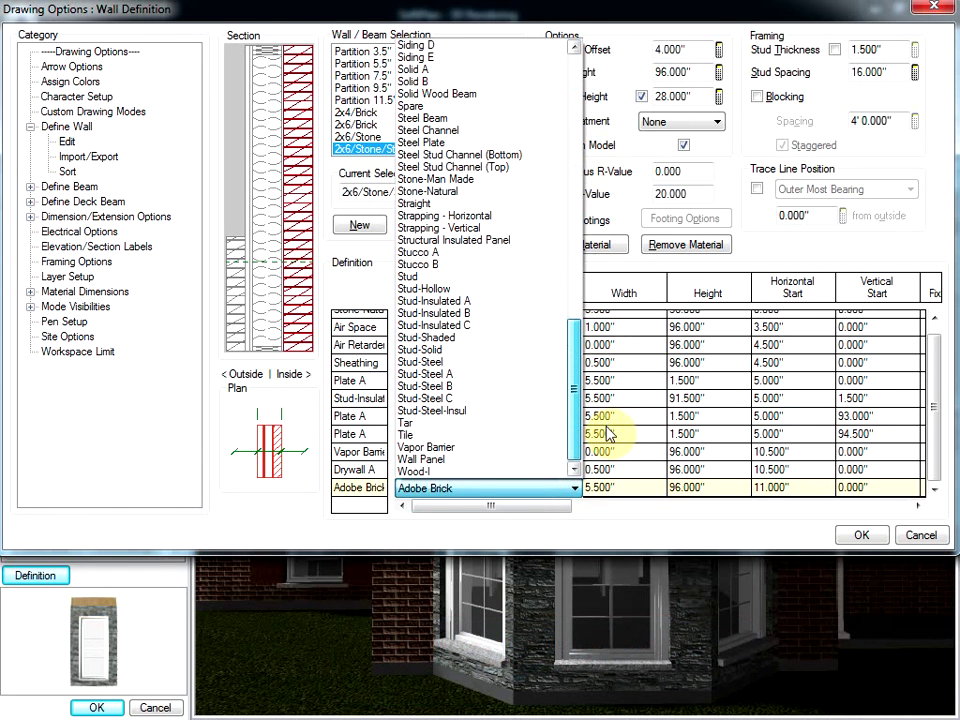
left_click(443, 252)
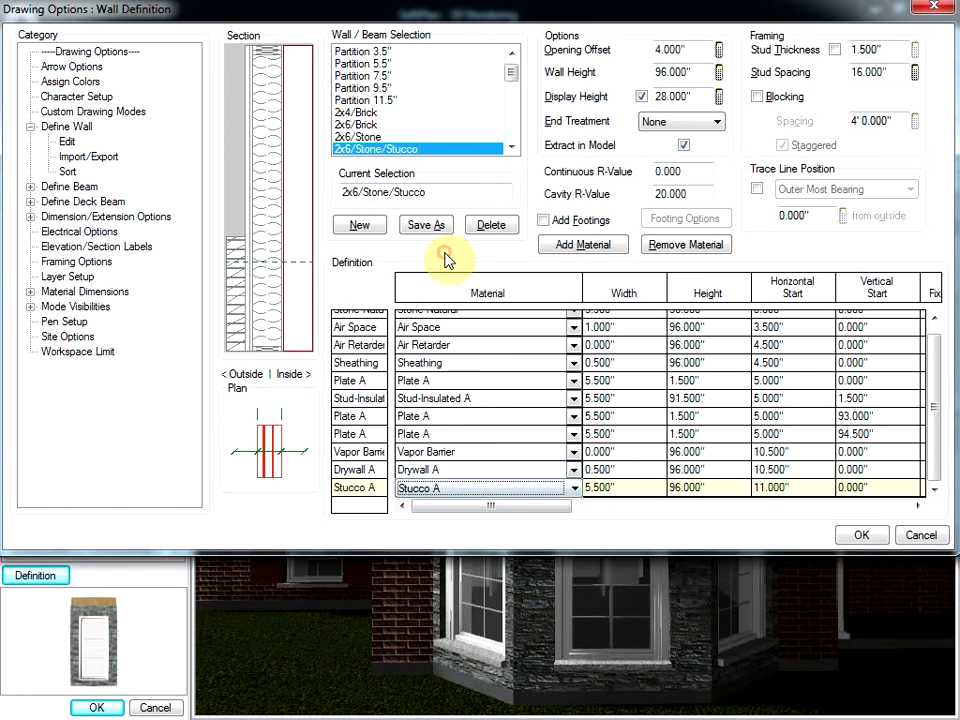
- Size the Stucco A layer: width 1", height 60", vertical start 36", horizontal start 2.5"
left_click(622, 489)
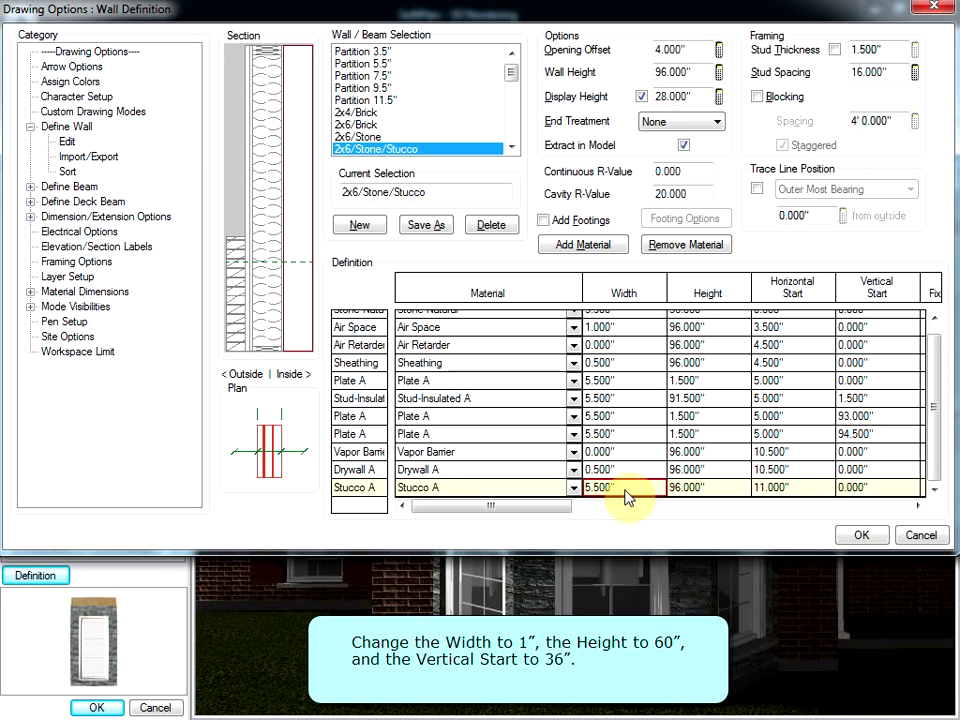
type("1")
key("Return")
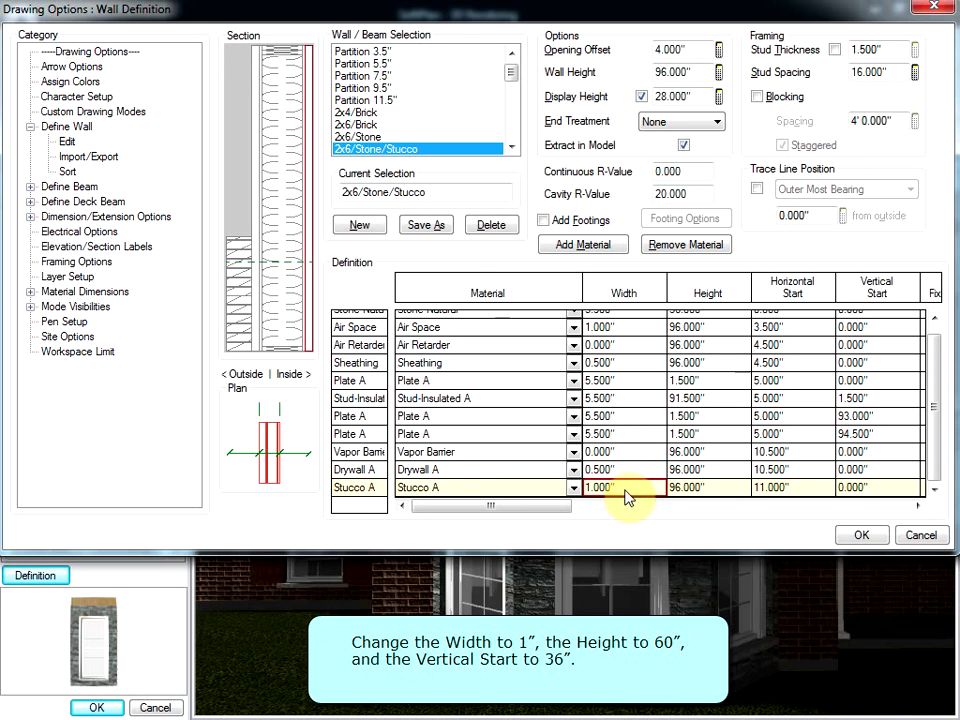
left_click(680, 497)
type("60")
key("Return")
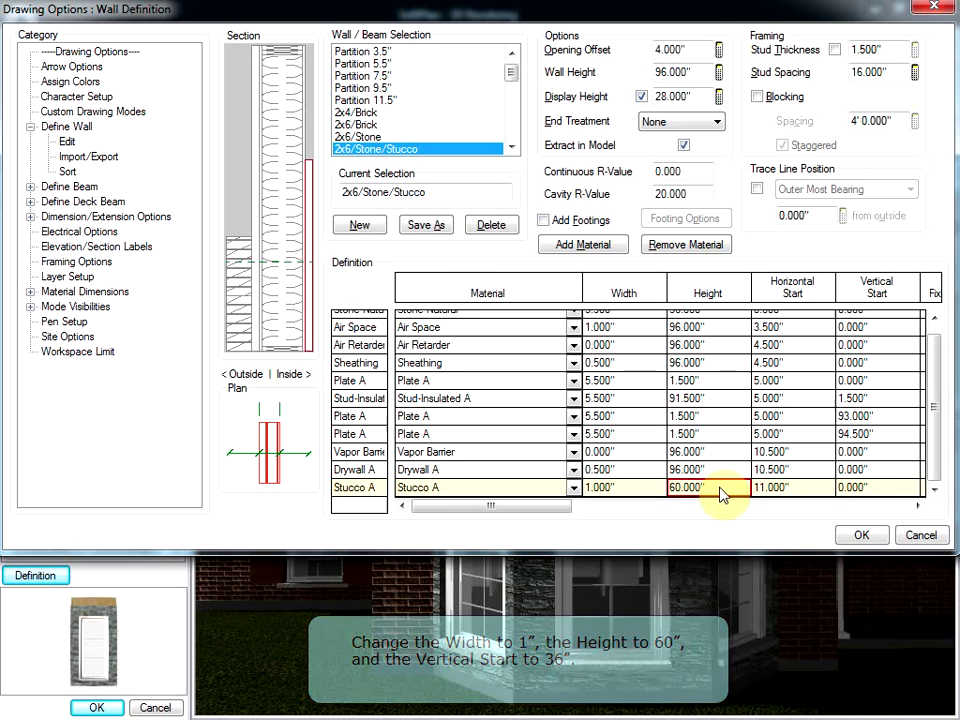
left_click(877, 490)
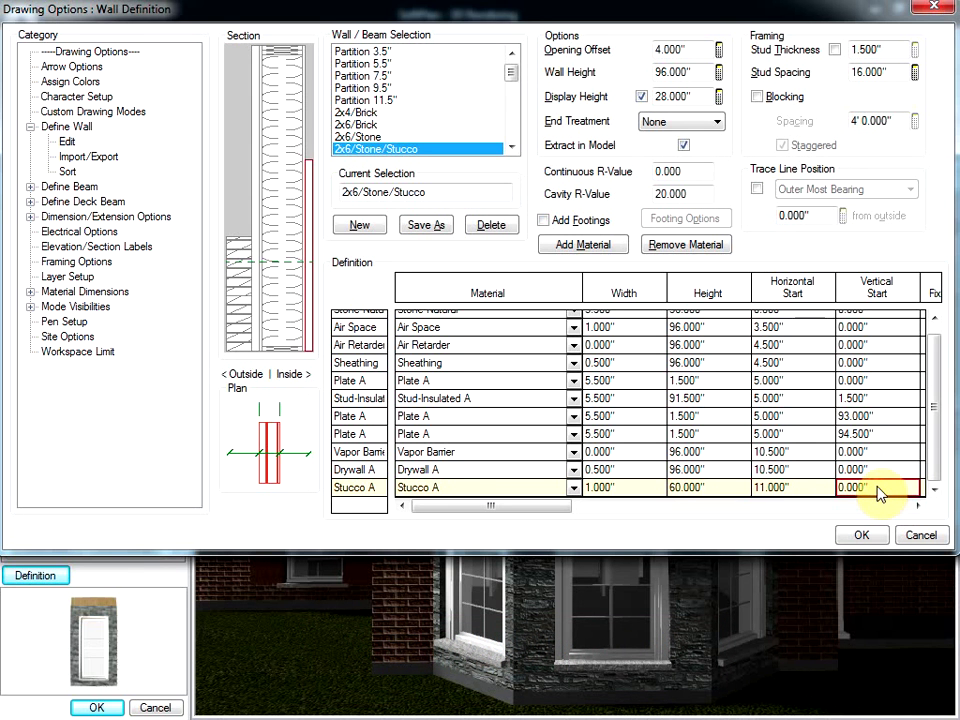
type("36")
key("Return")
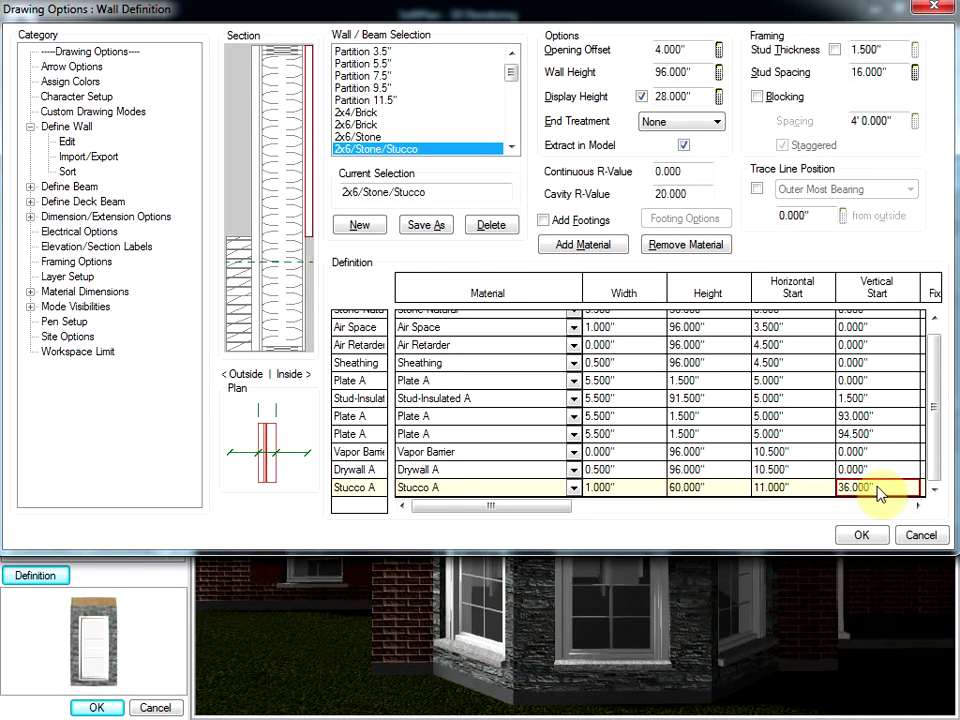
left_click(790, 488)
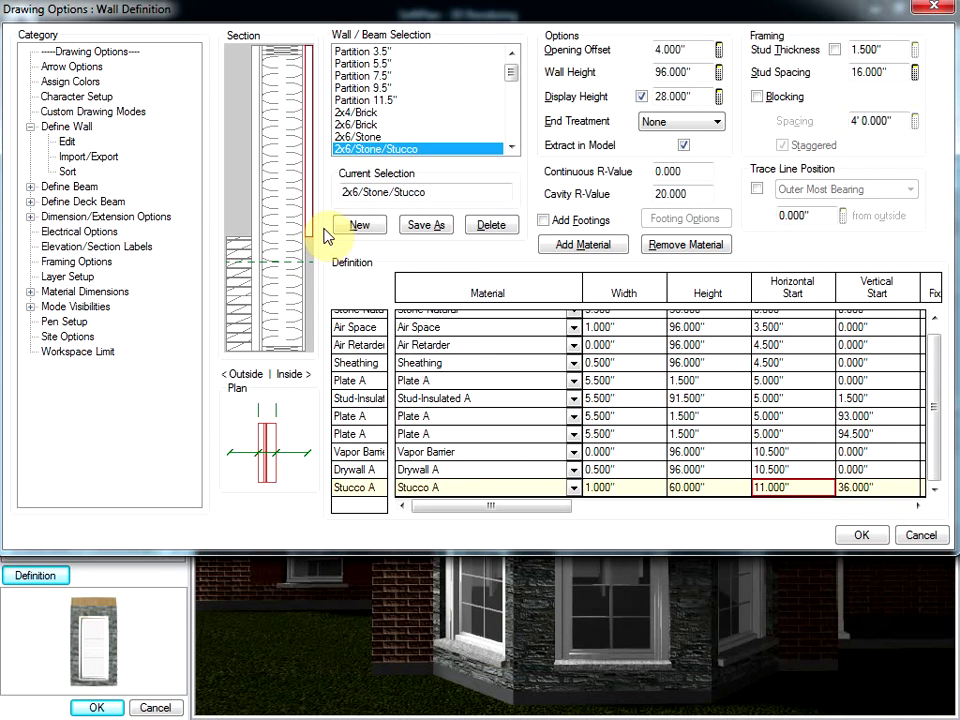
type("2")
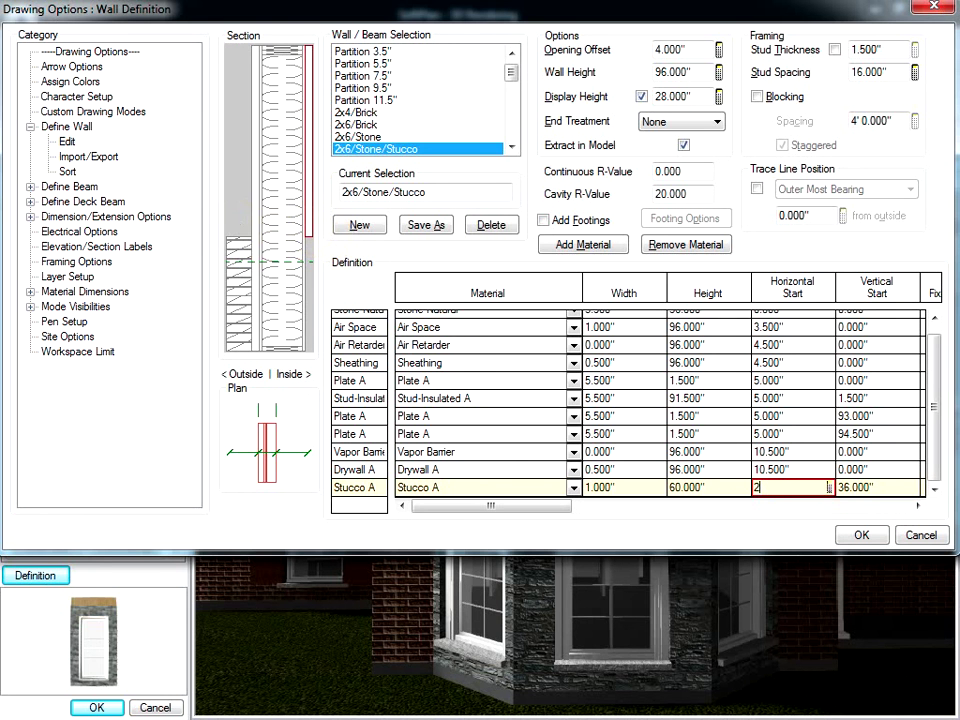
type(".5")
key("Return")
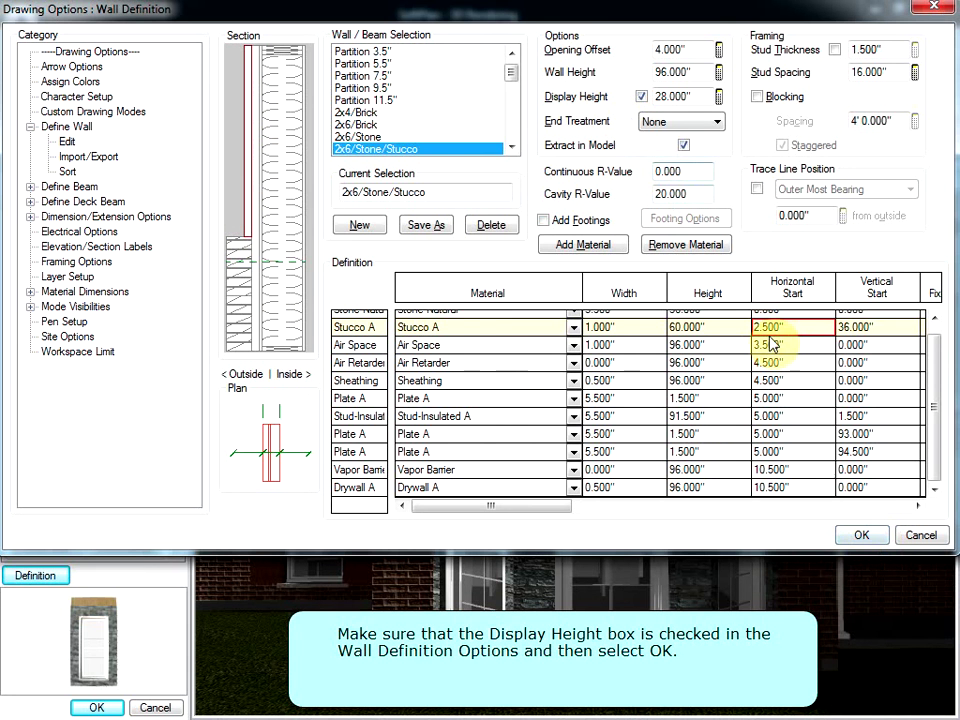
- Change the bay's front wall on Main Floor to 2x6/Stone/Stucco, keeping outside faces aligned
left_click(860, 535)
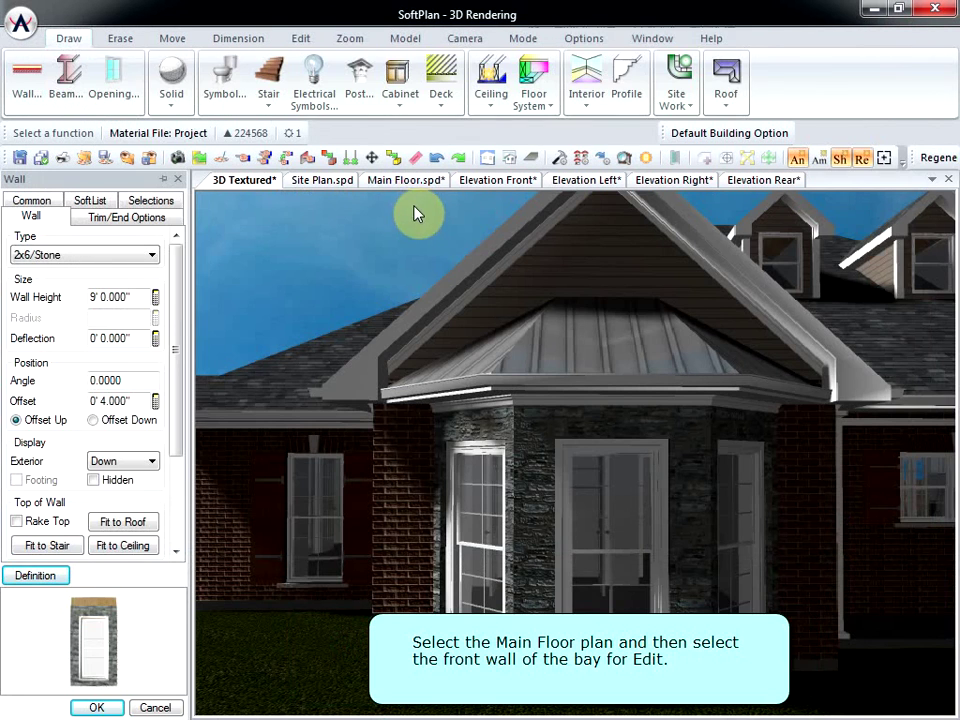
left_click(405, 181)
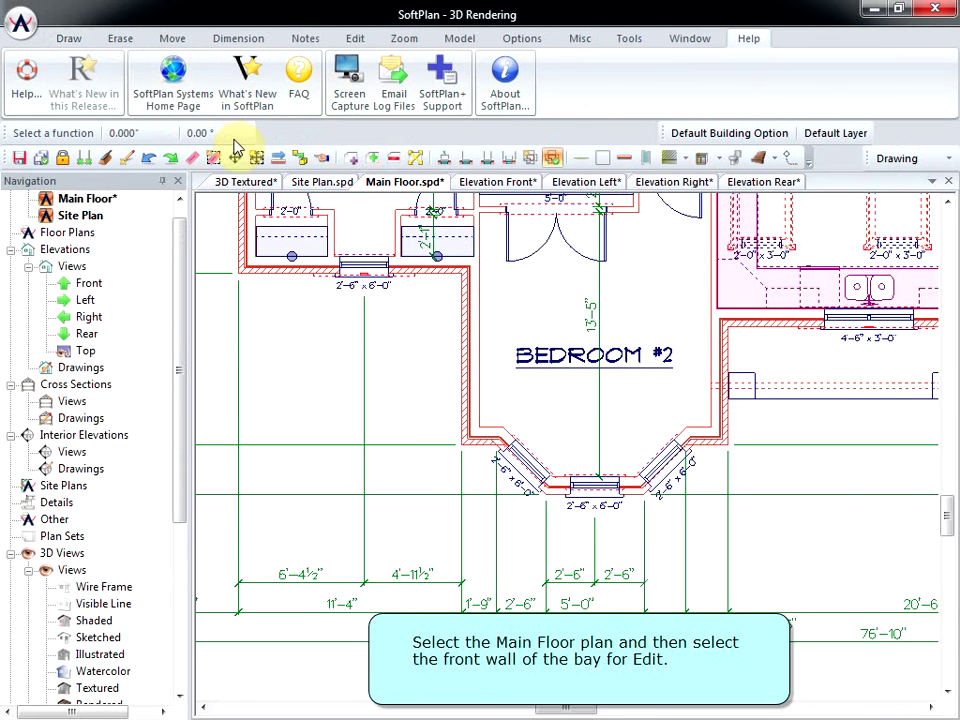
left_click(320, 158)
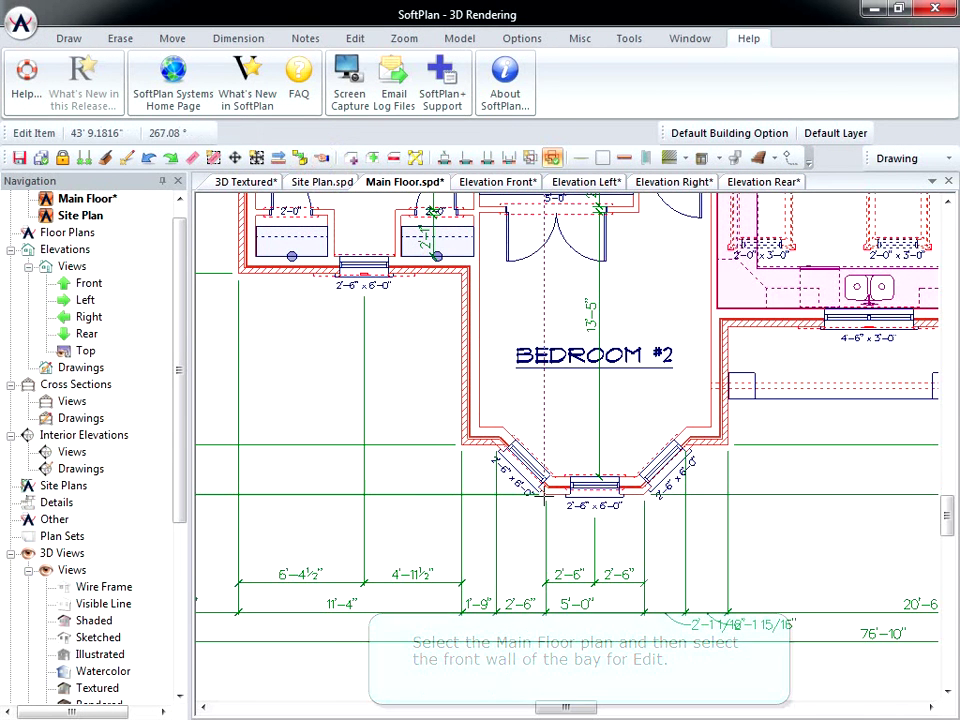
left_click(552, 490)
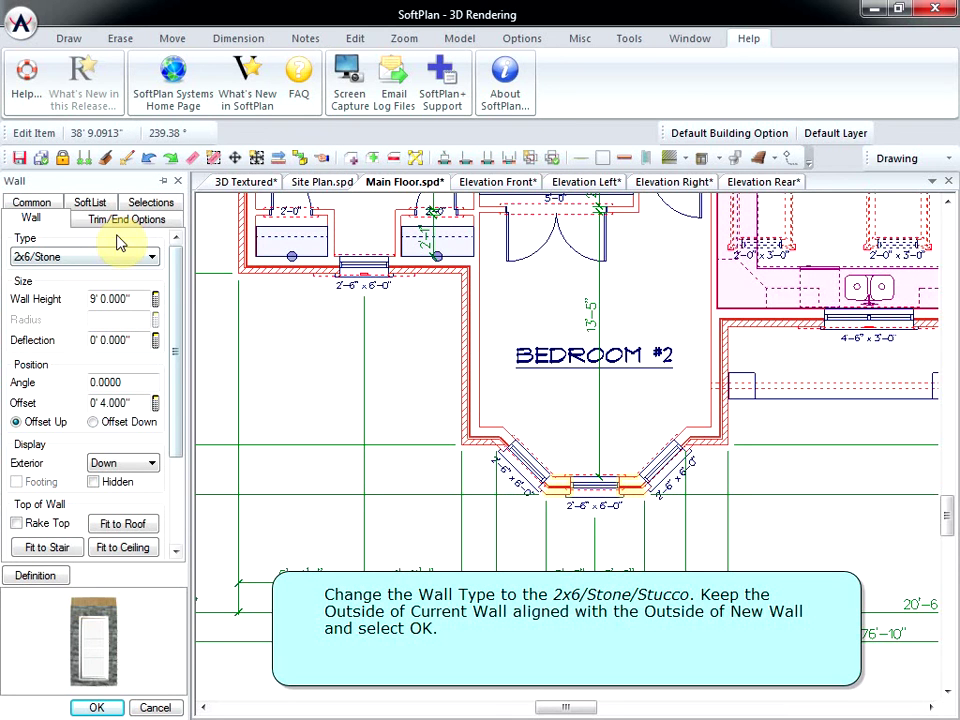
left_click(130, 256)
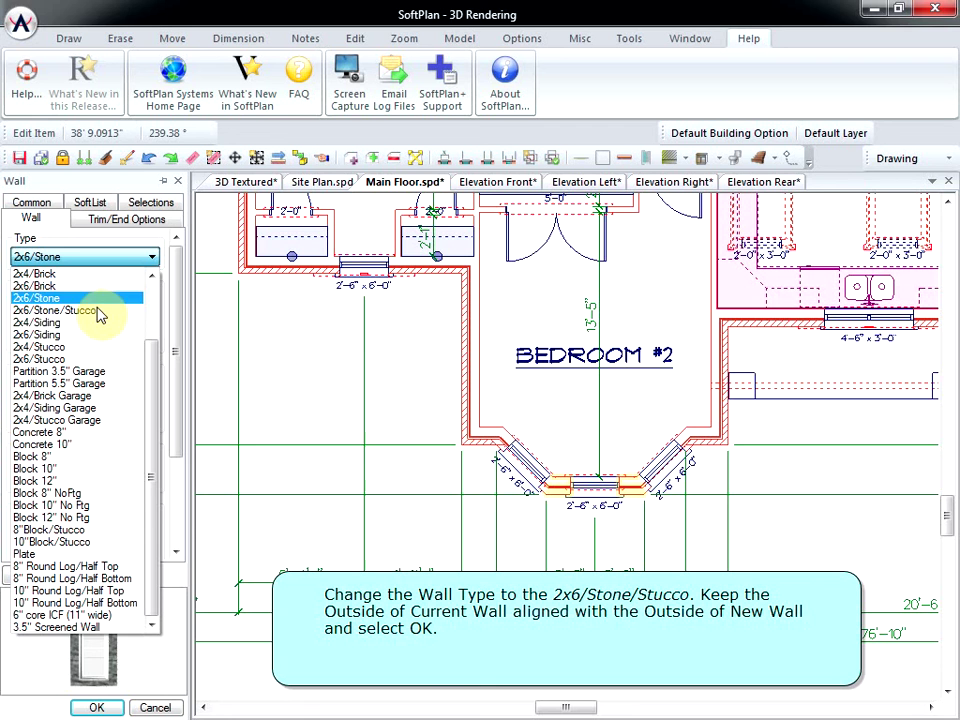
left_click(96, 311)
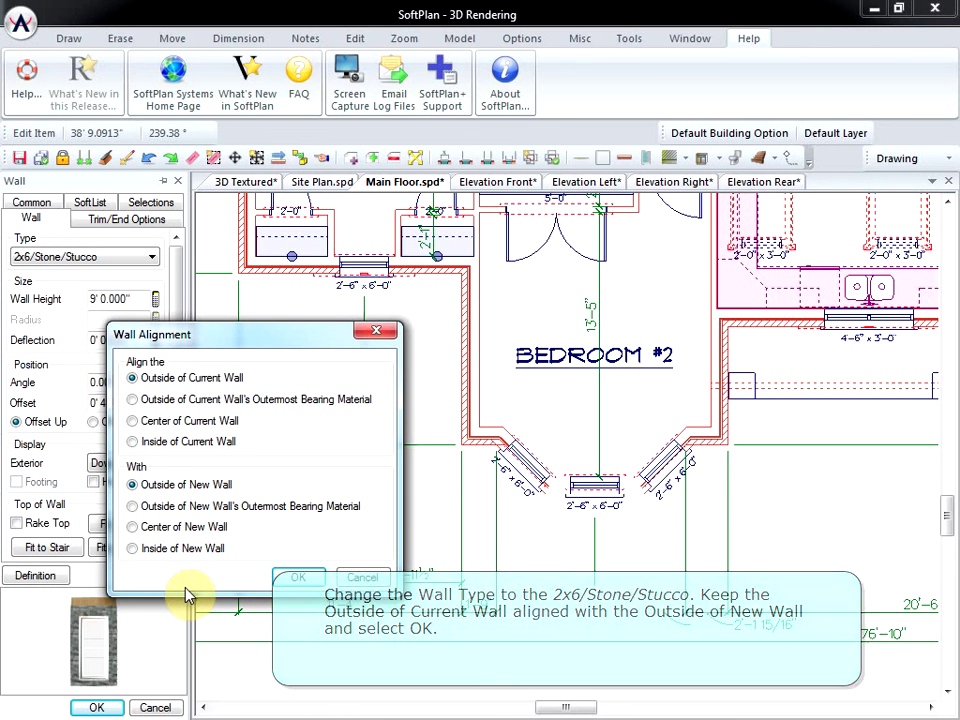
left_click(297, 584)
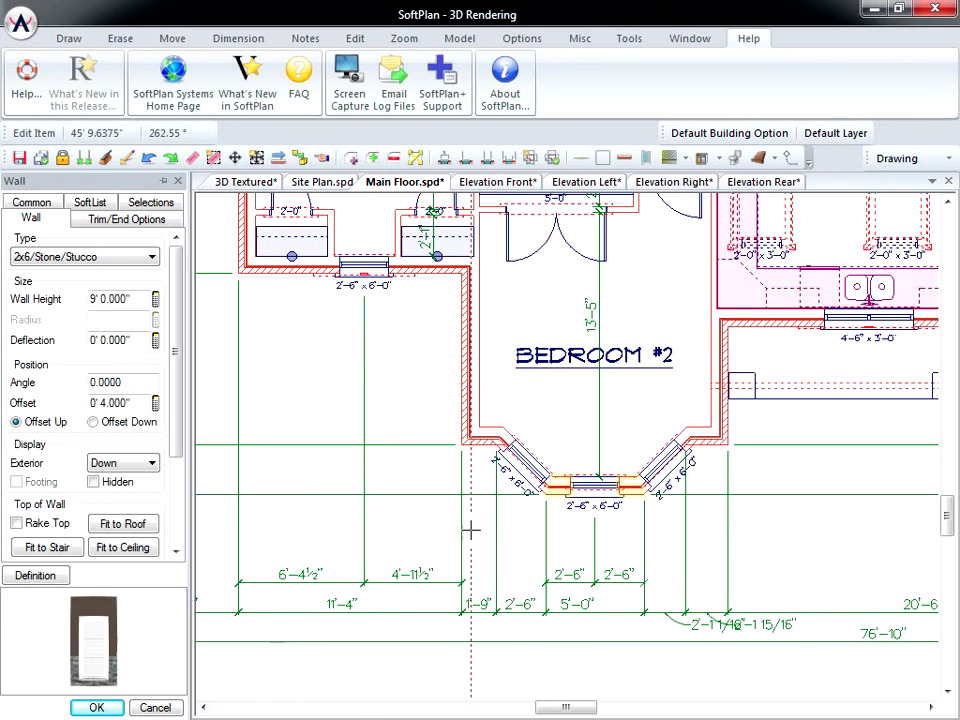
- Repeat the stone/stucco wall edit on both angled walls of the bay
right_click(686, 440)
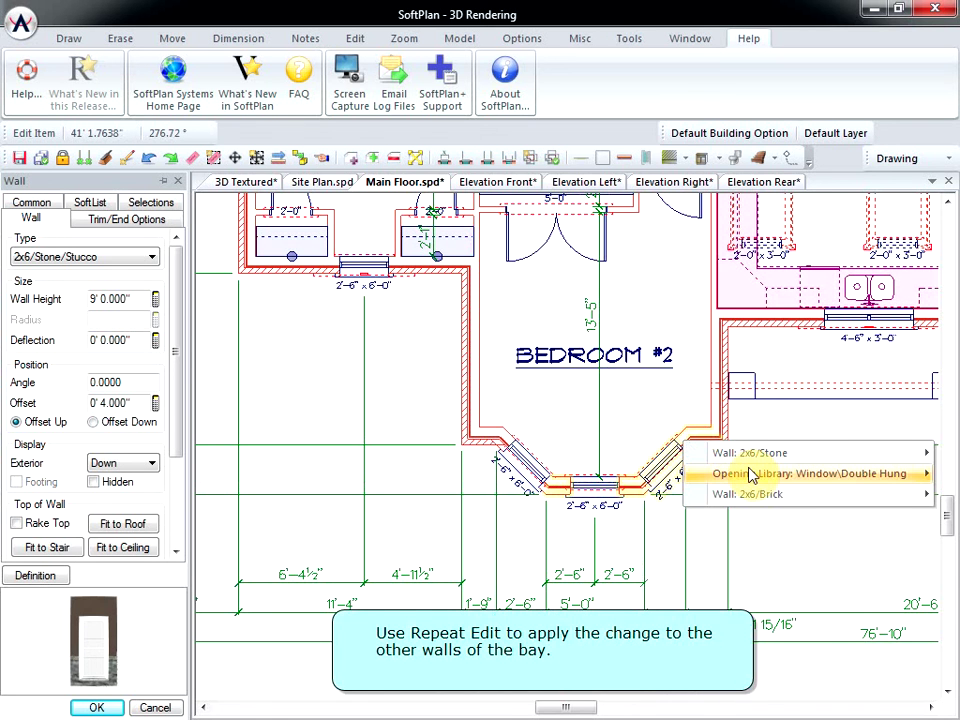
mouse_move(735, 452)
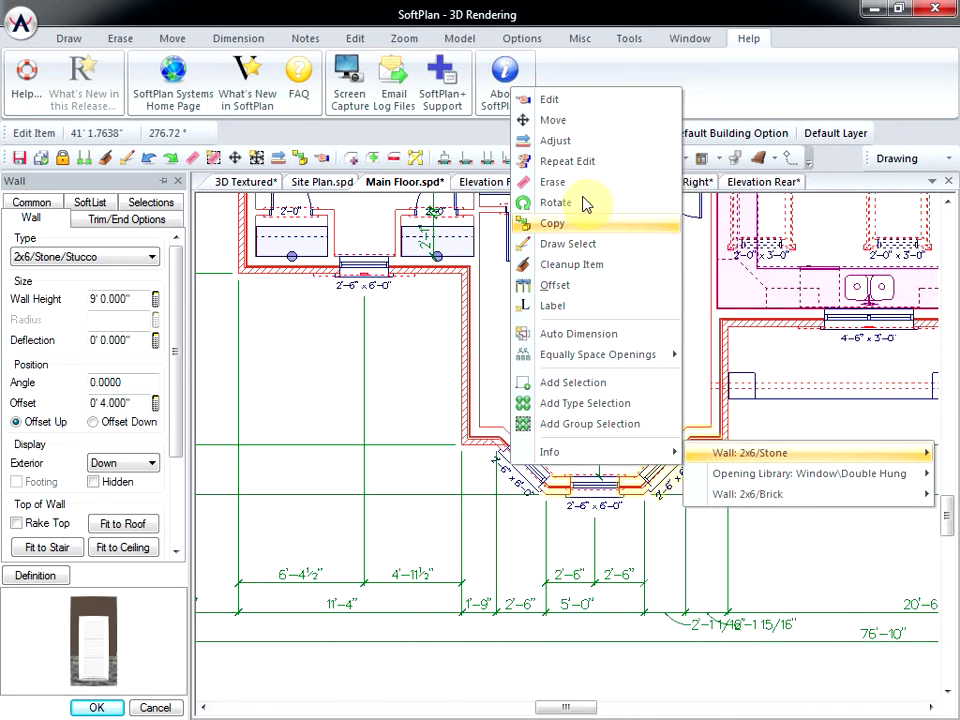
left_click(585, 162)
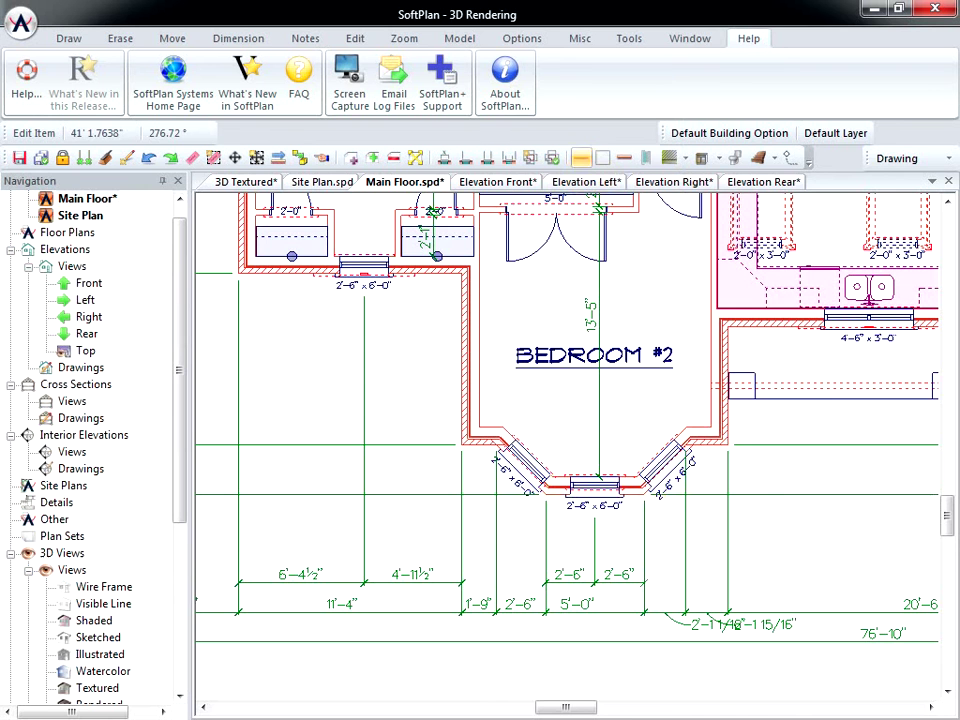
right_click(505, 447)
mouse_move(583, 458)
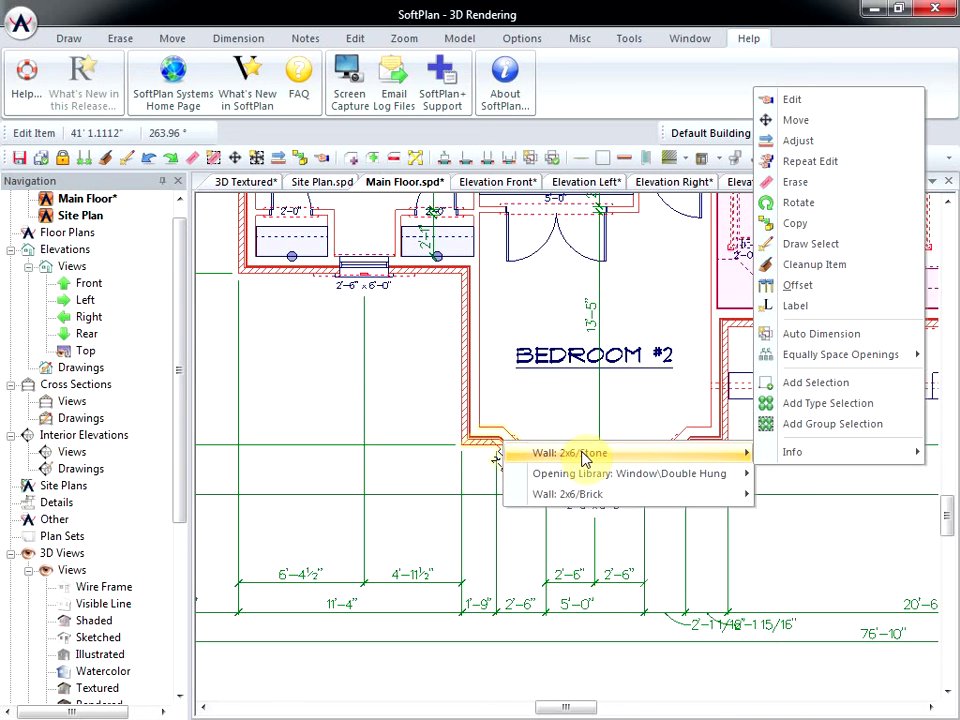
left_click(835, 165)
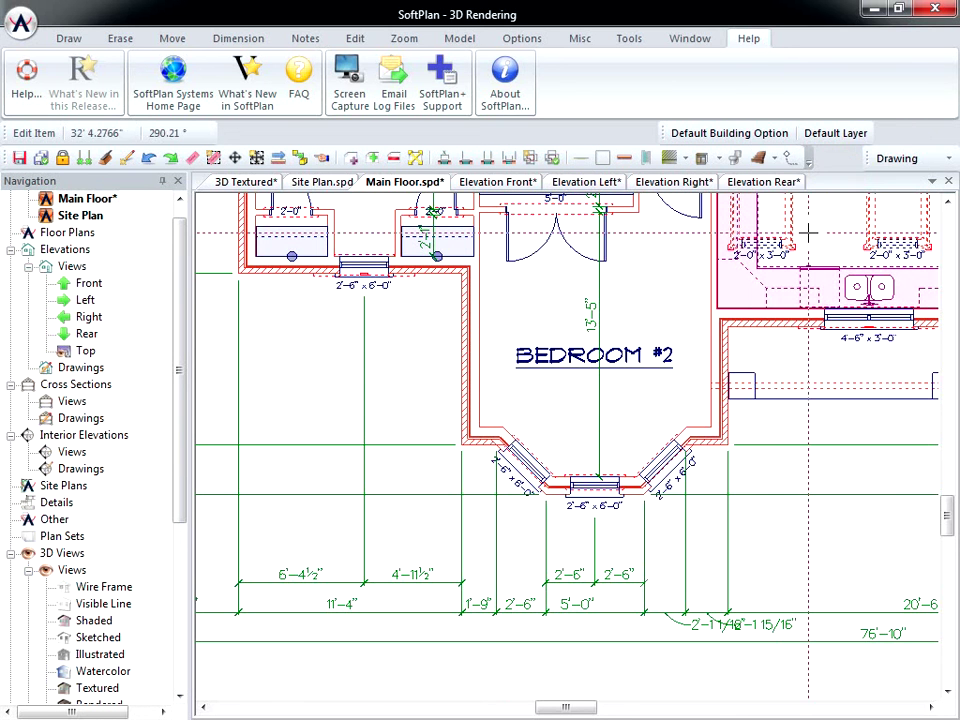
- Switch to the 3D Textured view of the house
left_click(248, 181)
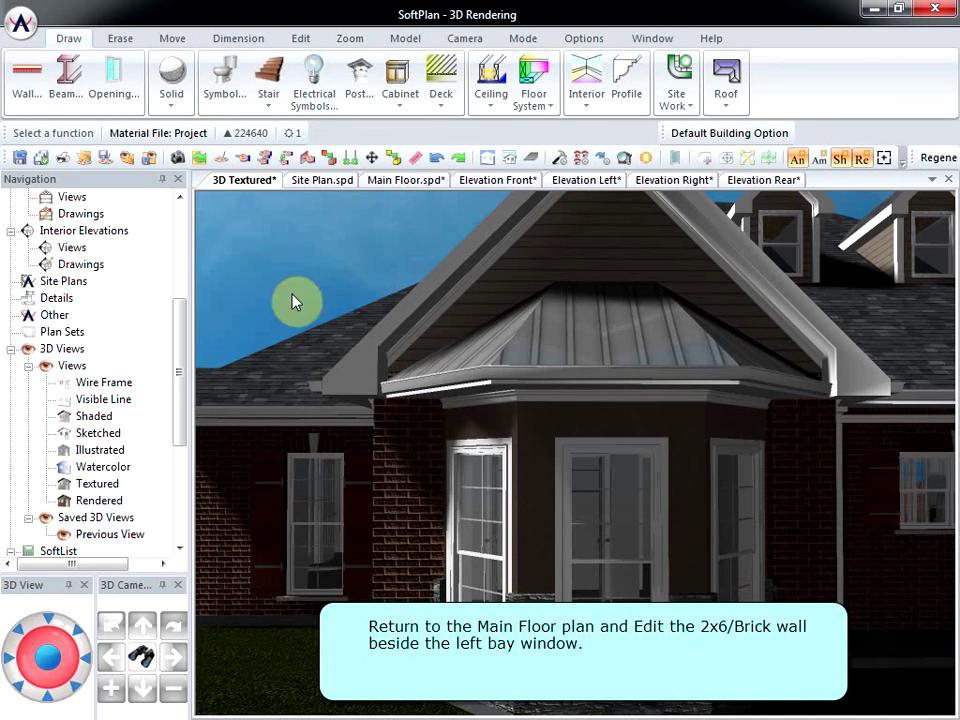
- On Main Floor, change the brick wall beside the left bay window to 2x6/Stone
left_click(402, 180)
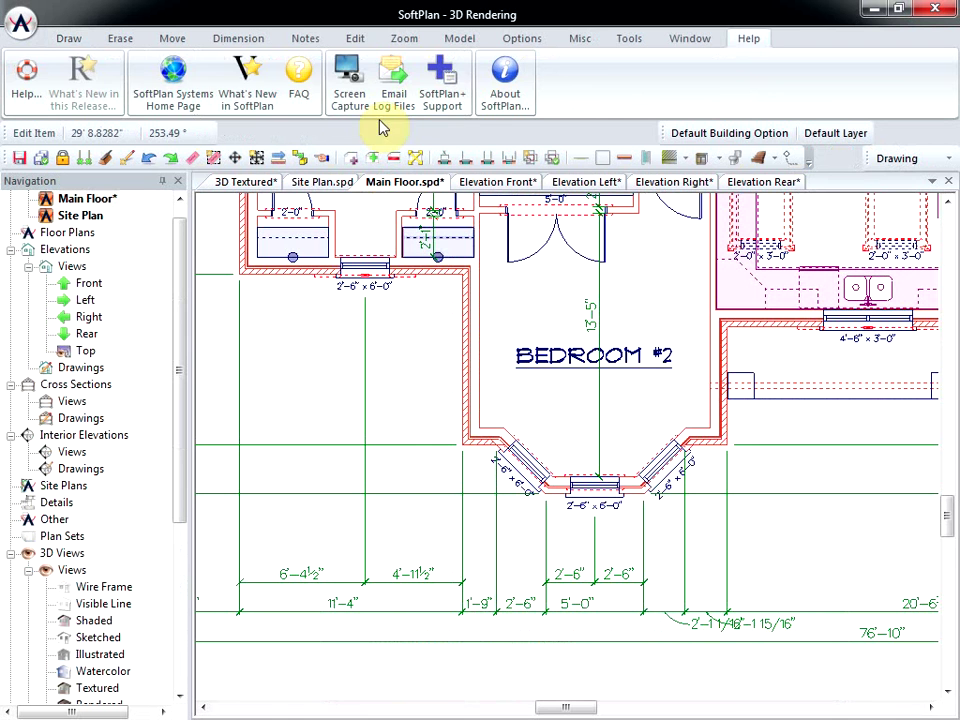
left_click(355, 38)
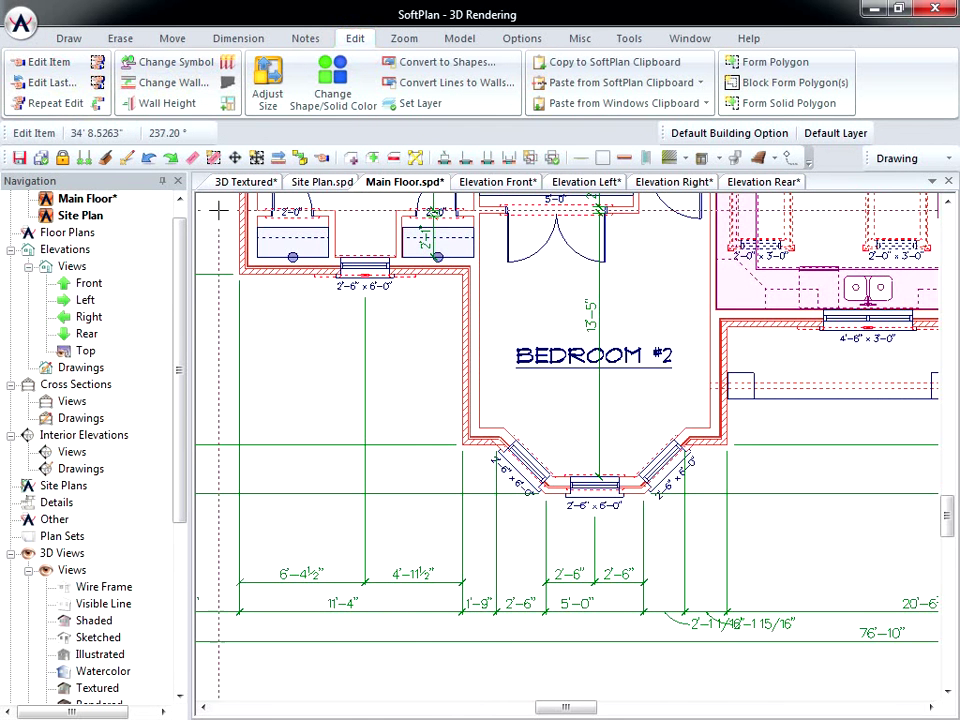
left_click(486, 443)
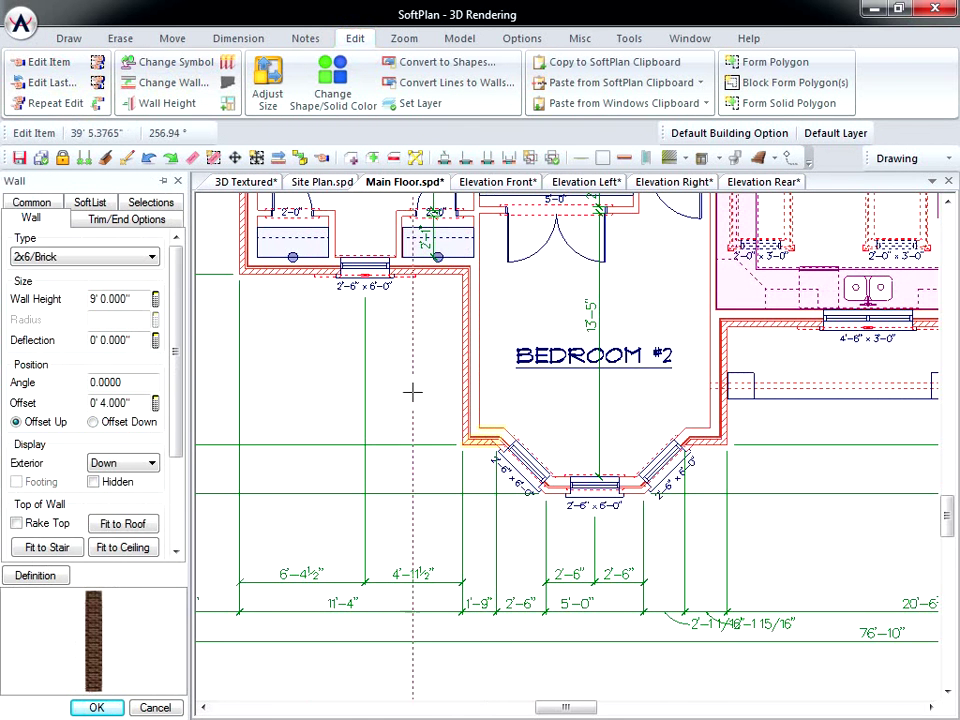
left_click(85, 257)
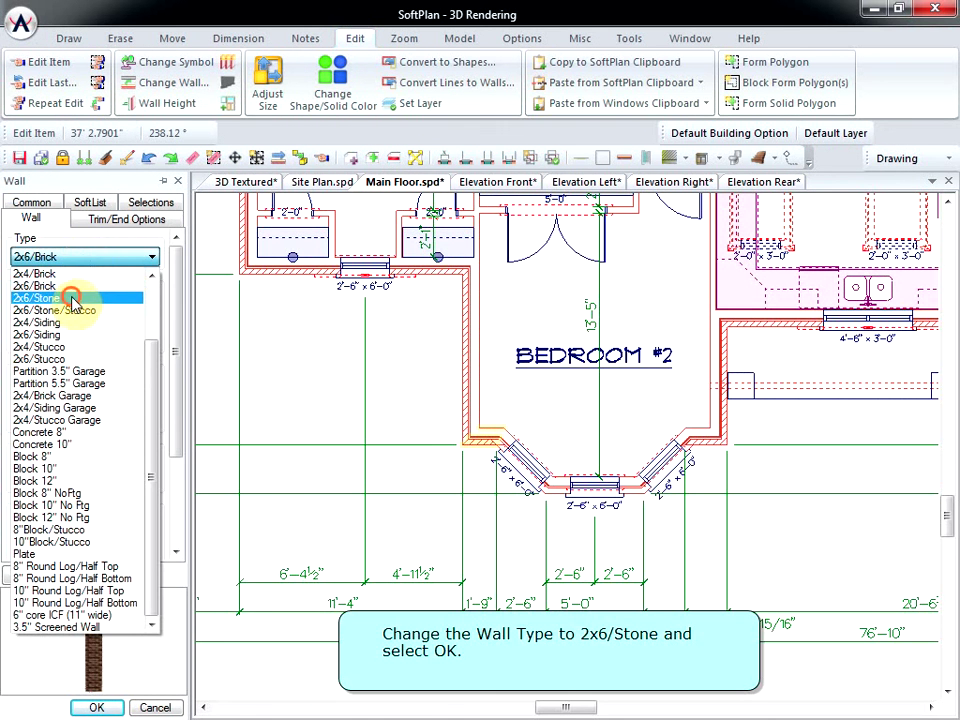
left_click(70, 298)
left_click(275, 566)
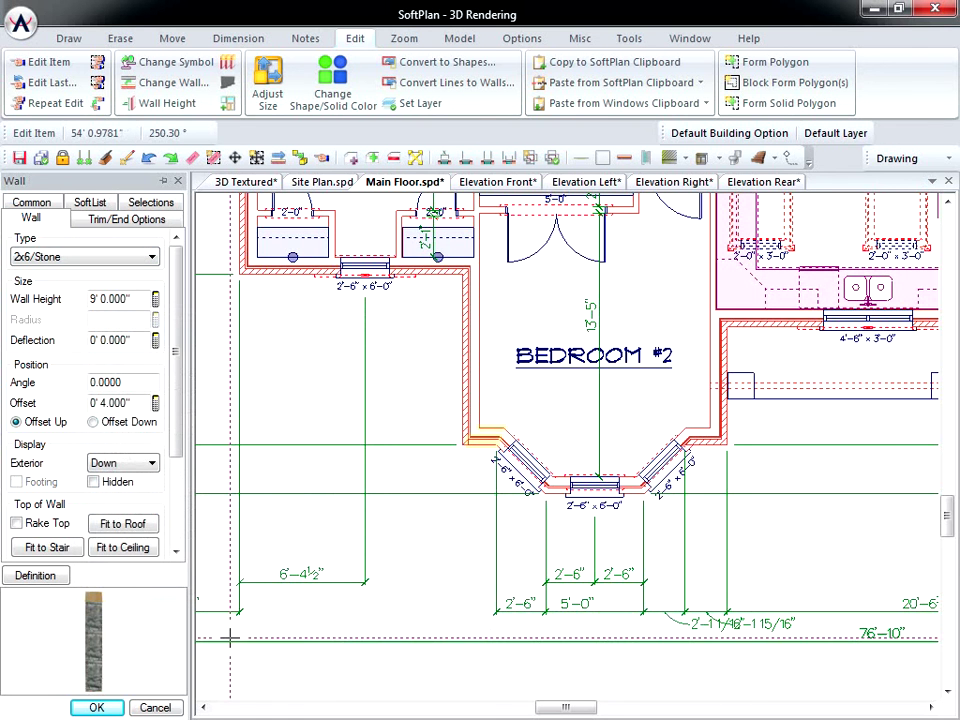
- Repeat the 2x6/Stone change on the adjacent brick walls flanking the bay
right_click(468, 378)
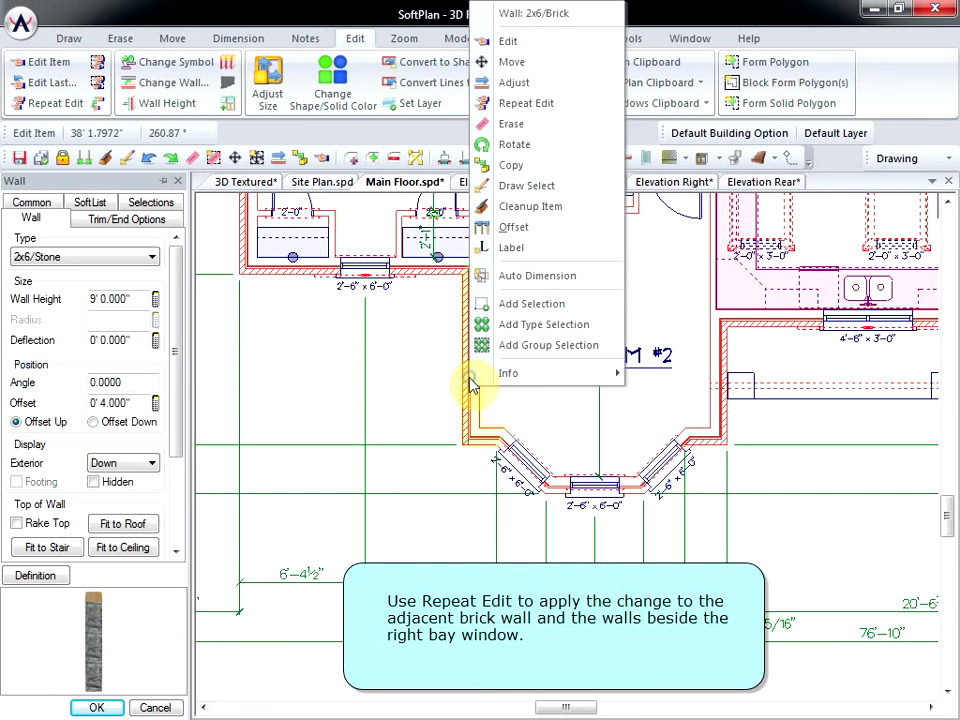
left_click(546, 101)
right_click(735, 384)
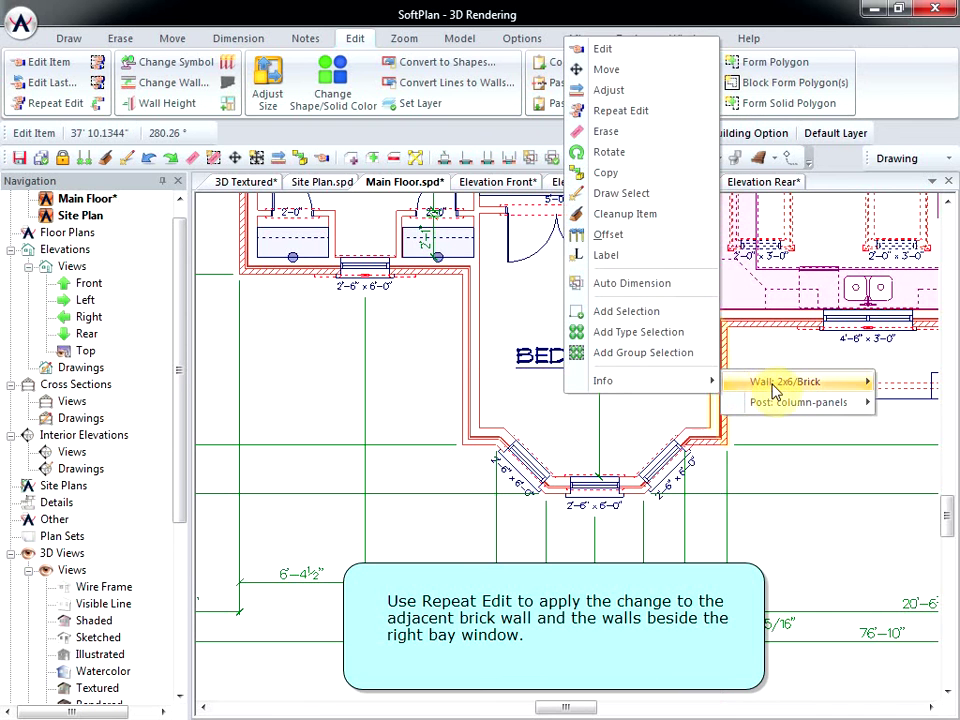
mouse_move(812, 383)
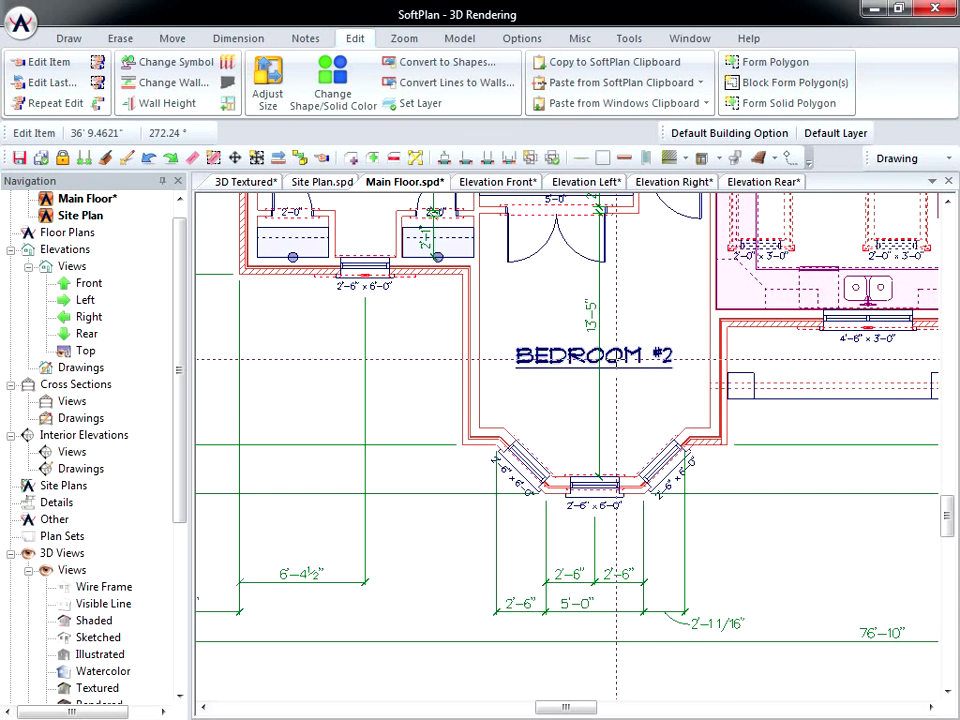
- Regenerate the 3D textured view and open the bay wall's Stone-Natural surface material
left_click(238, 190)
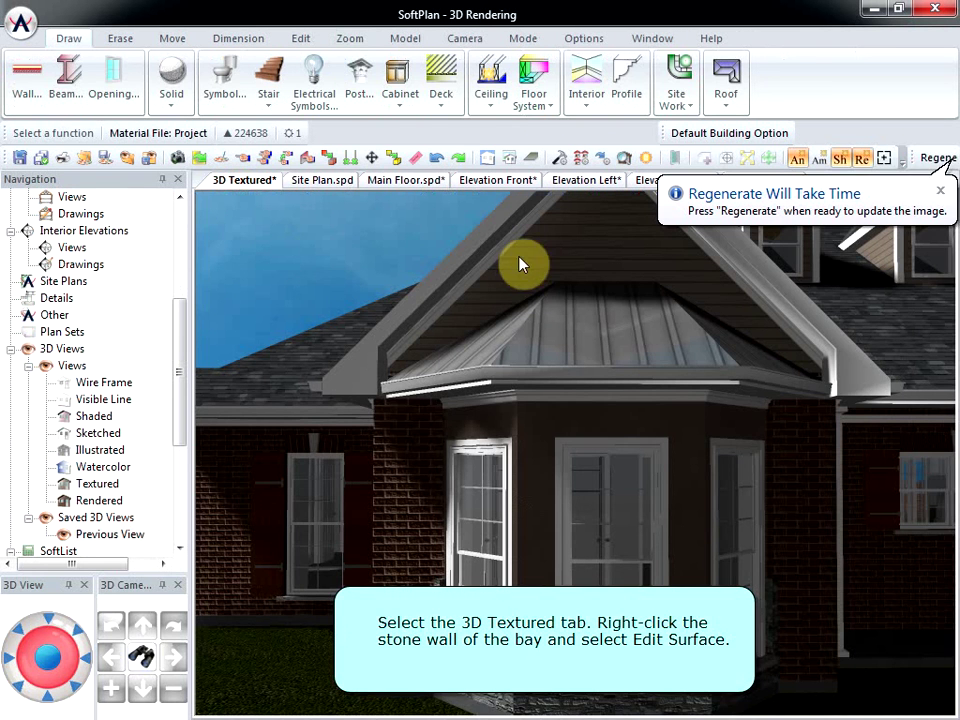
left_click(935, 158)
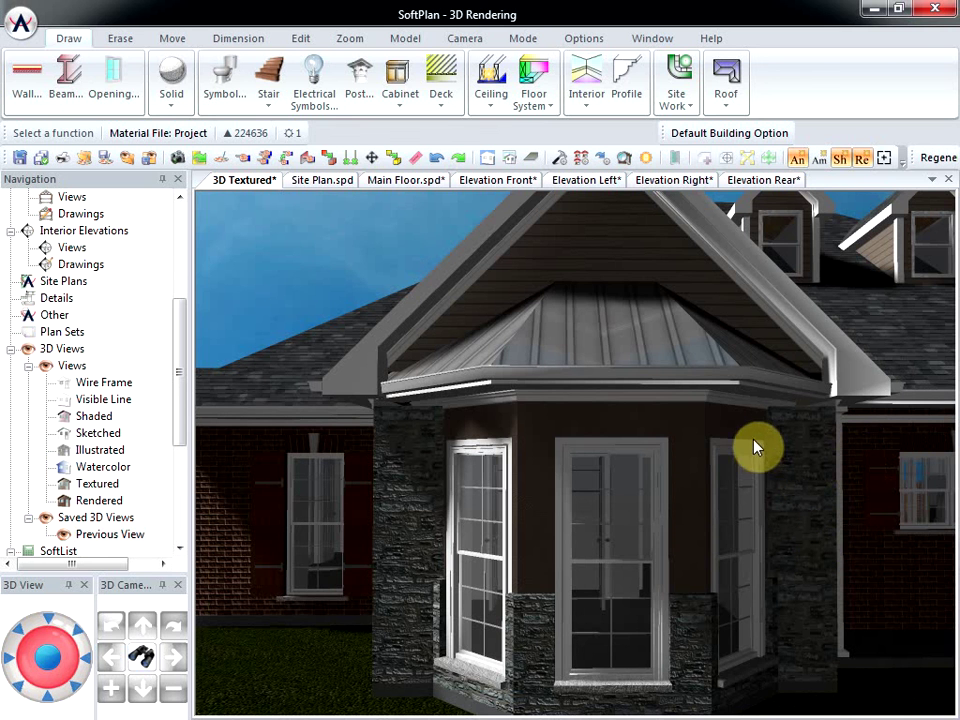
right_click(407, 624)
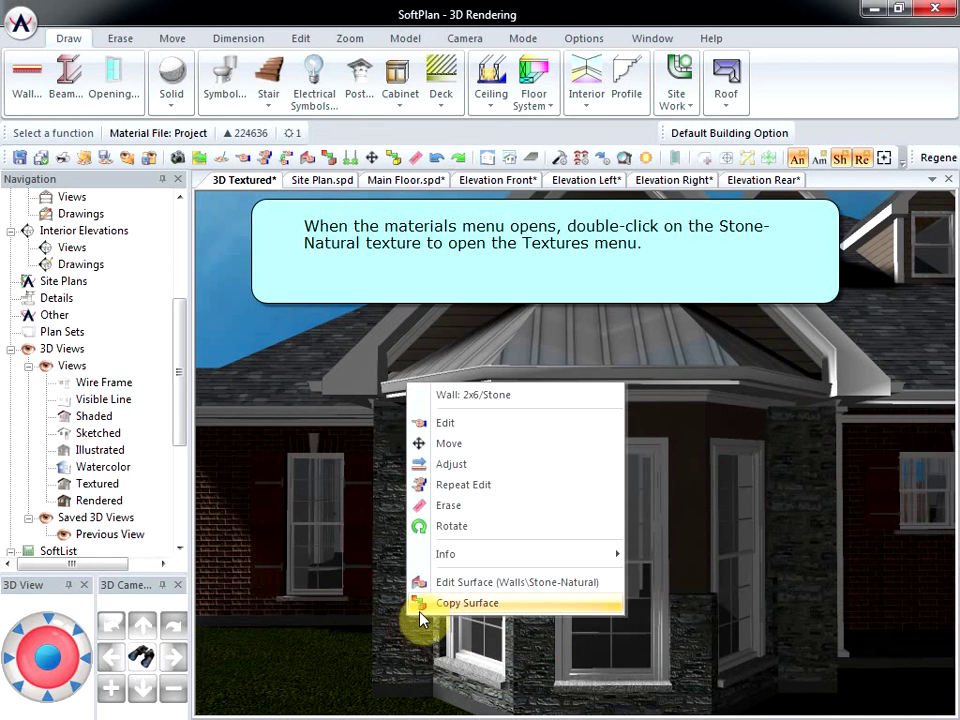
left_click(460, 584)
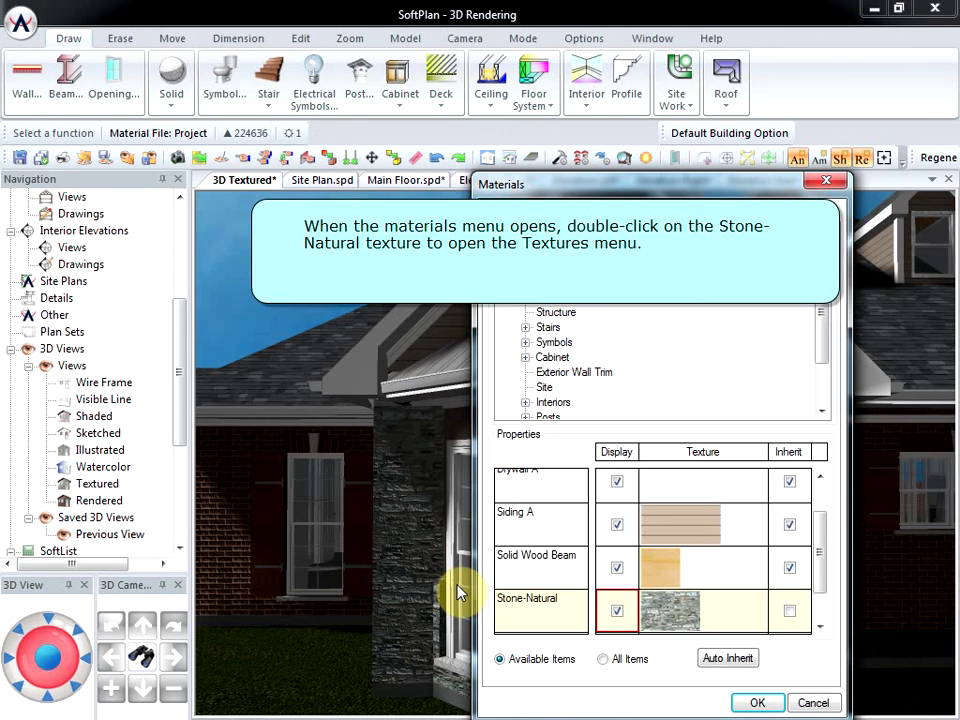
left_click(676, 610)
- Give Stone-Natural the brown stacked Manufactured Stone texture and apply it to the 3D view
double_click(677, 614)
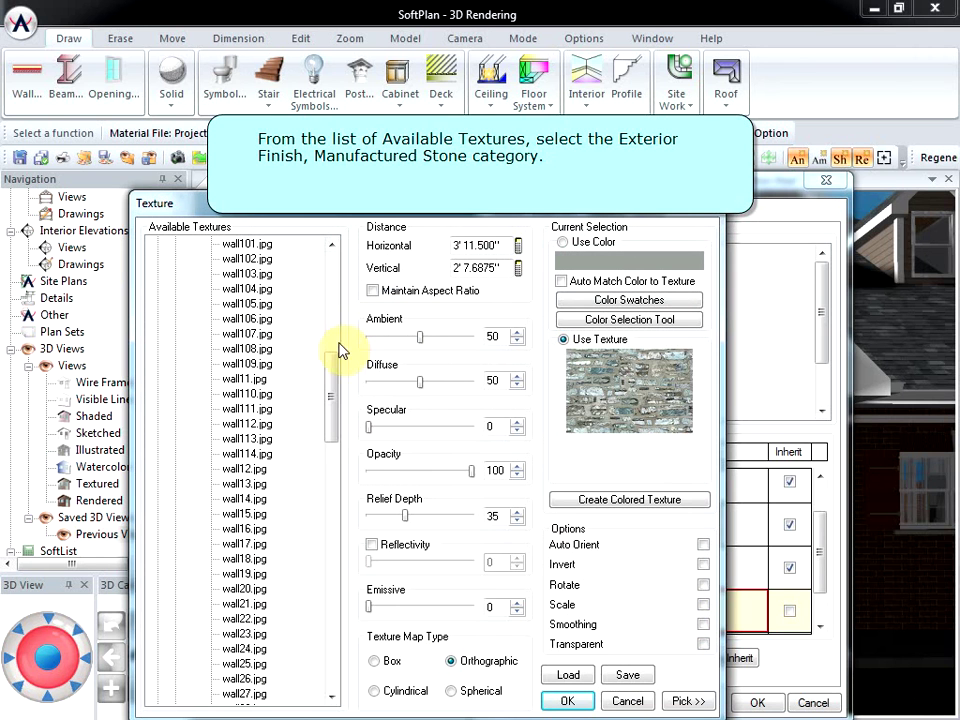
left_click_drag(336, 360, 334, 285)
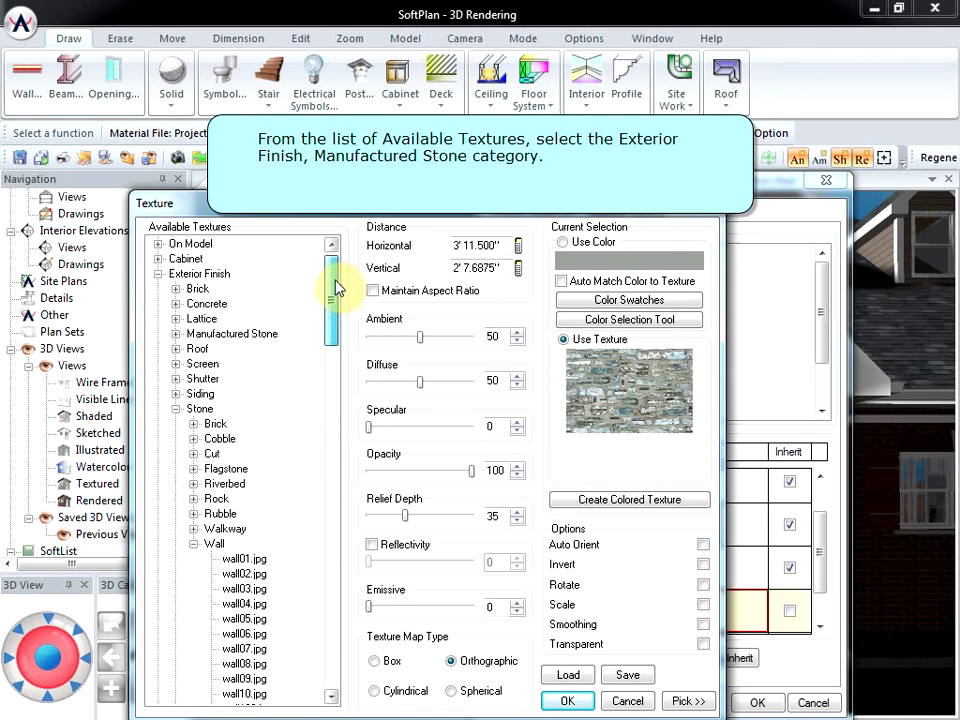
left_click(176, 334)
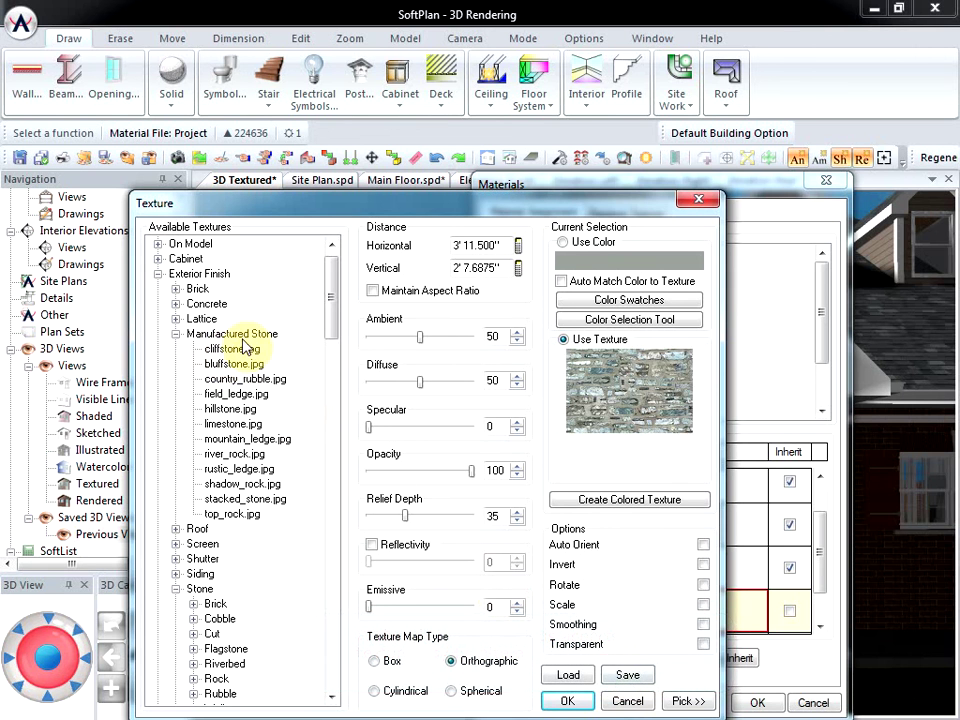
left_click(683, 702)
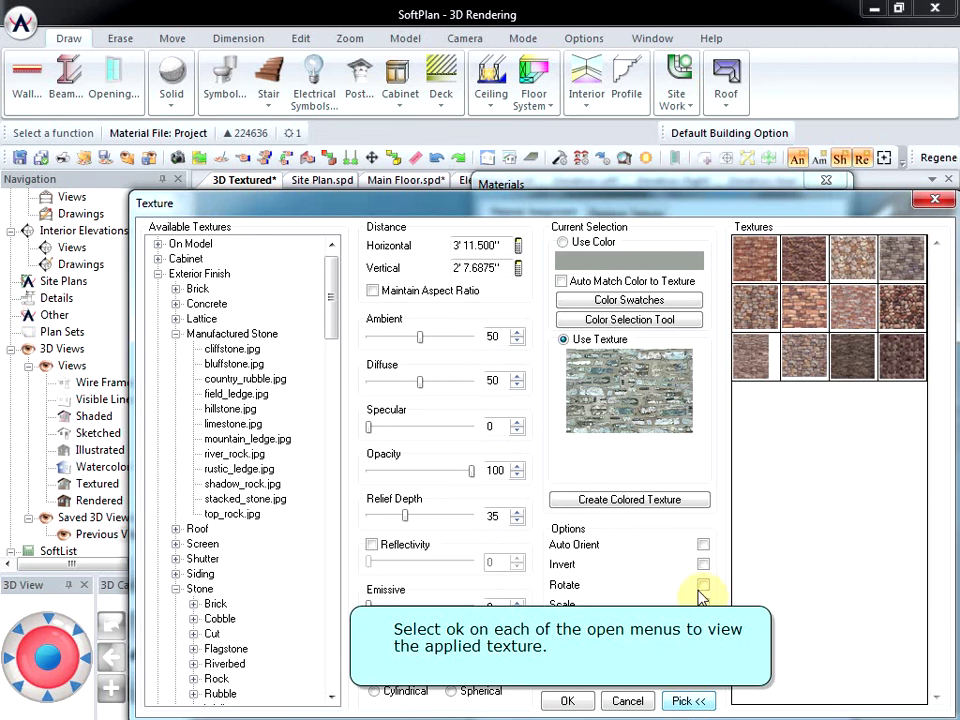
left_click(812, 263)
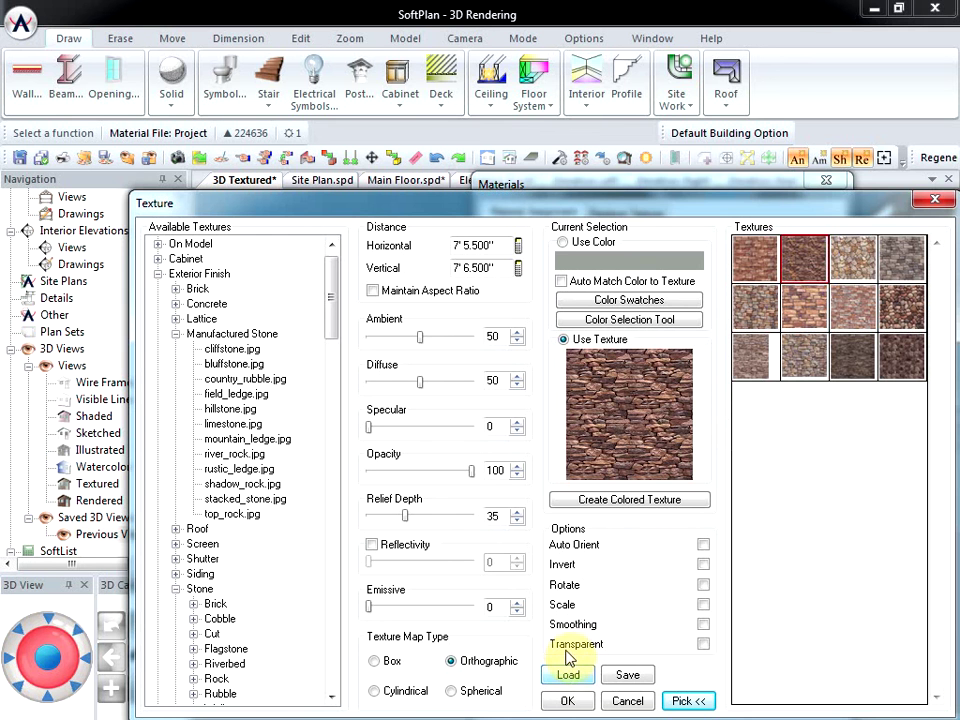
left_click(567, 701)
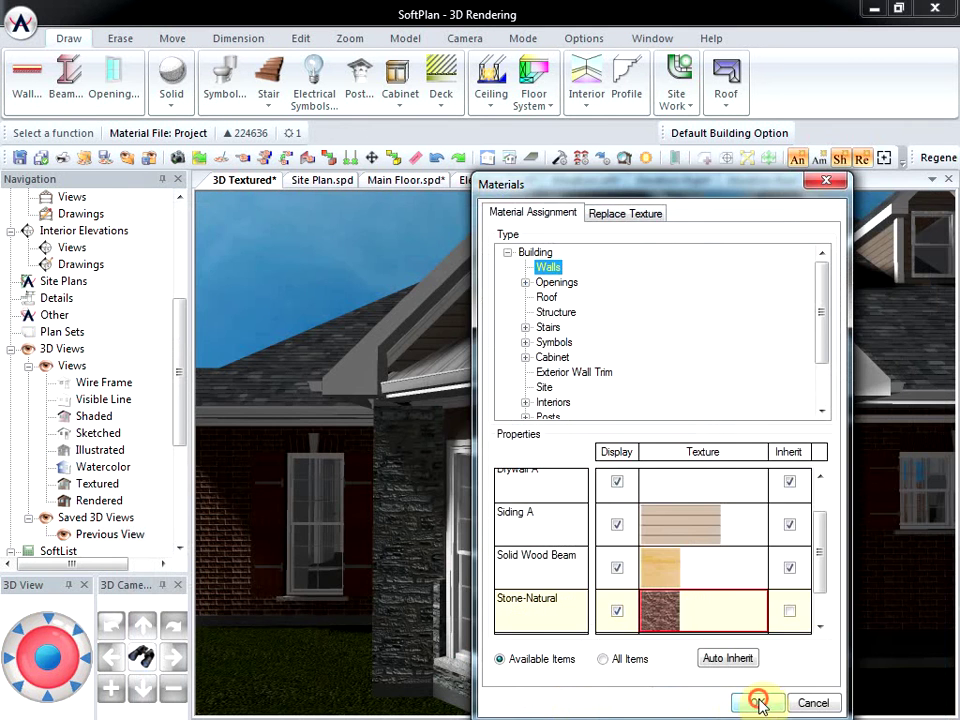
left_click(755, 700)
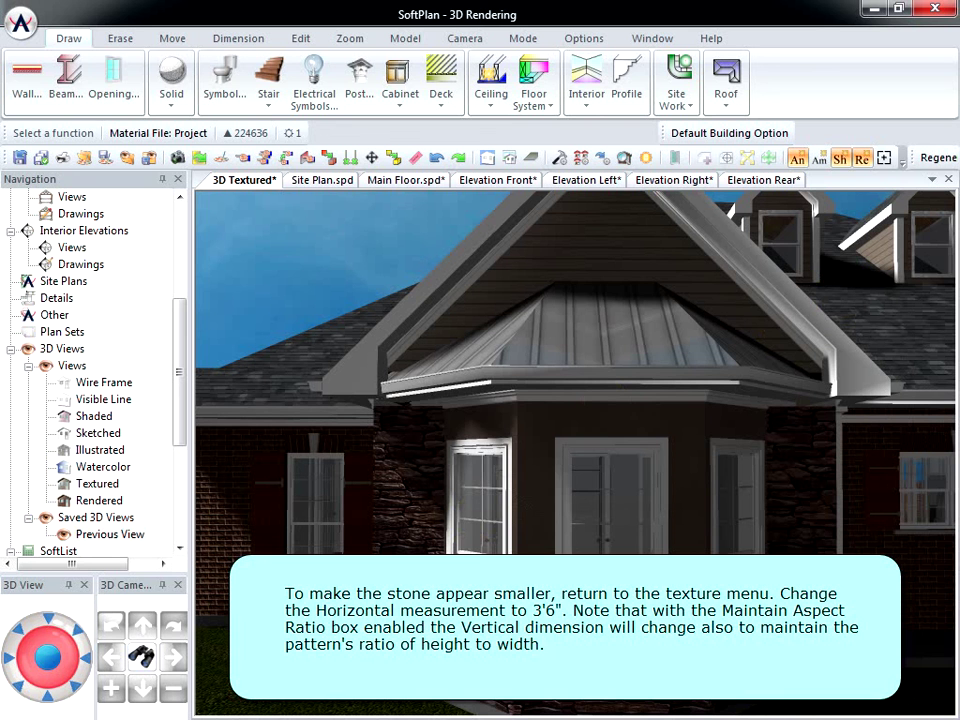
- Set the stone texture to 3' 6" horizontal with maintained aspect ratio and relief depth 51
right_click(414, 369)
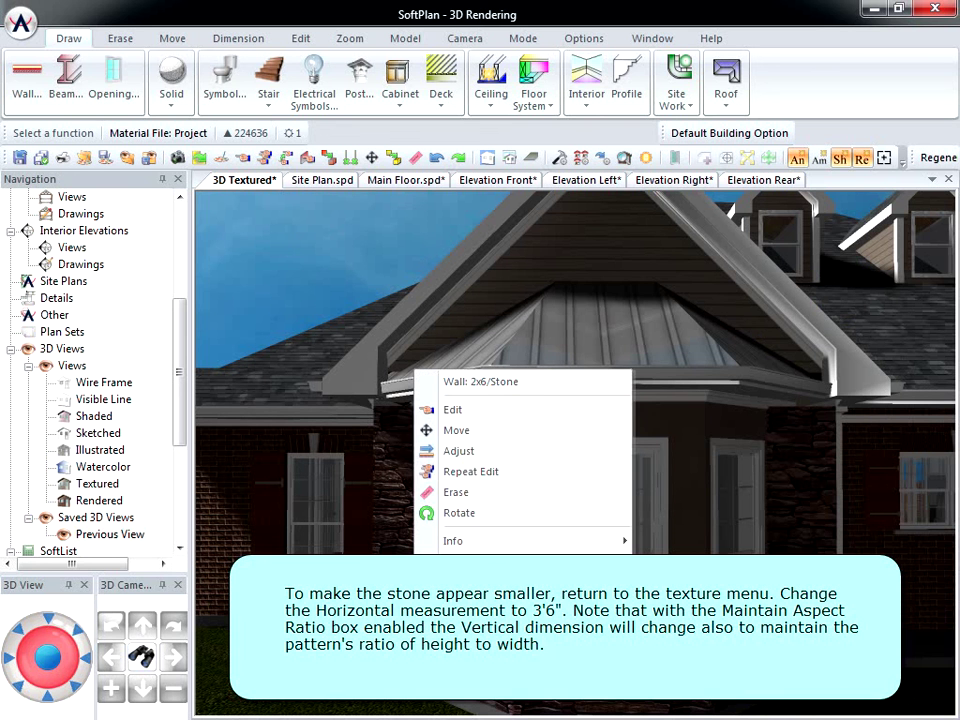
left_click(480, 538)
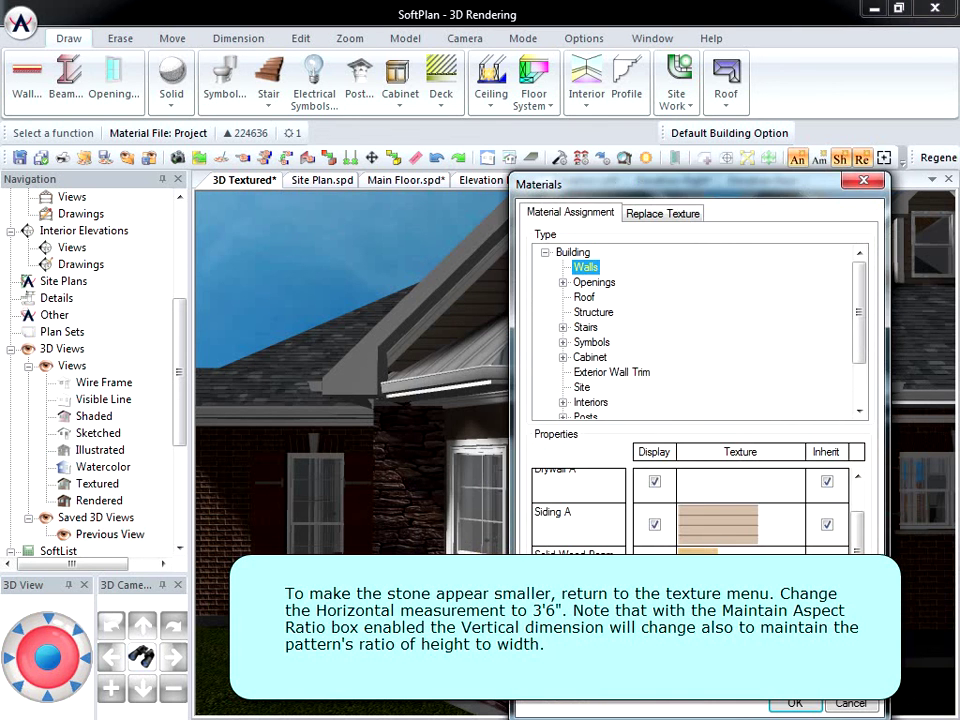
left_click(718, 575)
double_click(493, 245)
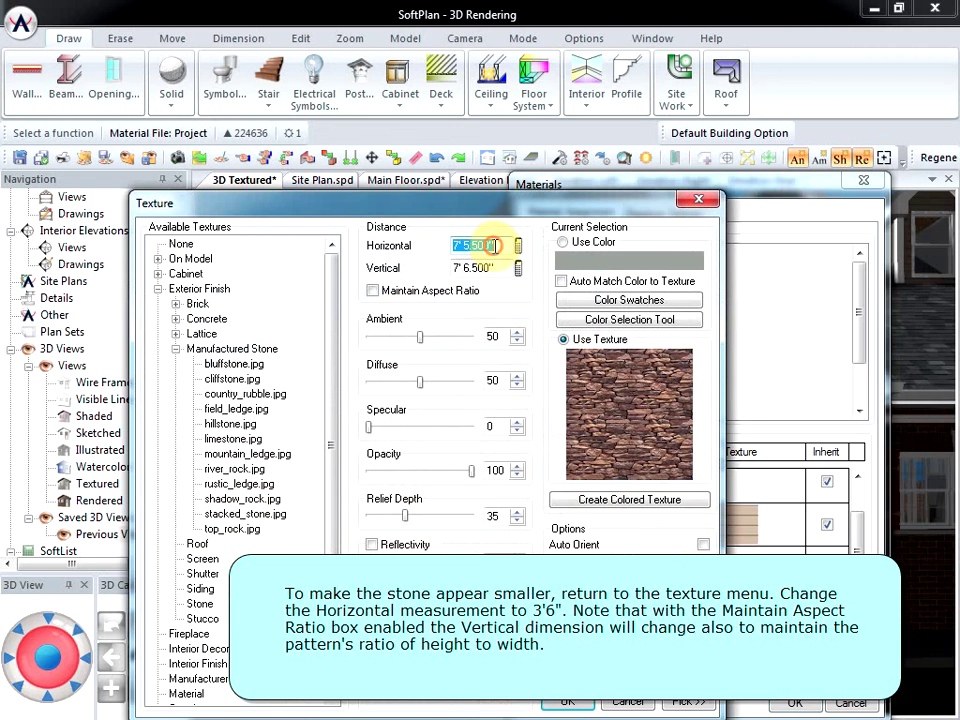
type("3")
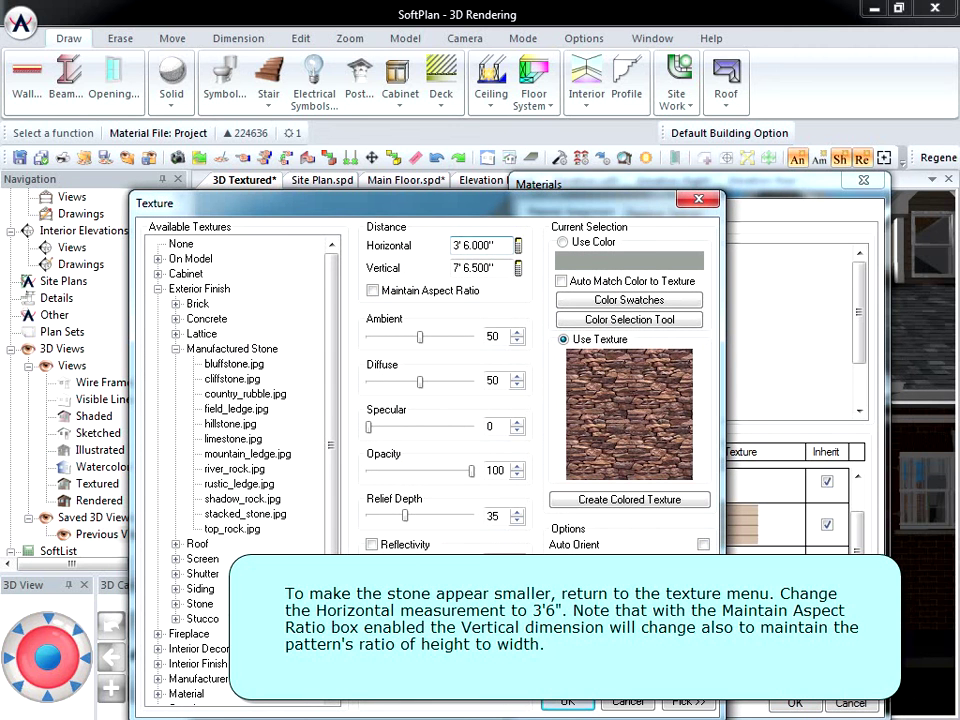
left_click(372, 291)
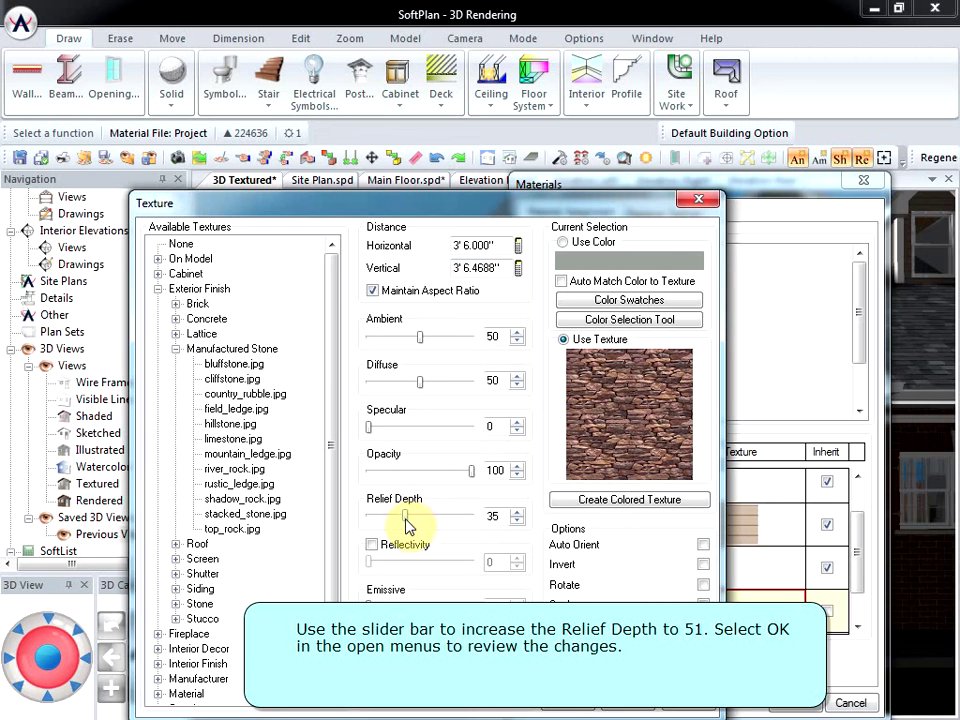
left_click_drag(405, 520, 423, 528)
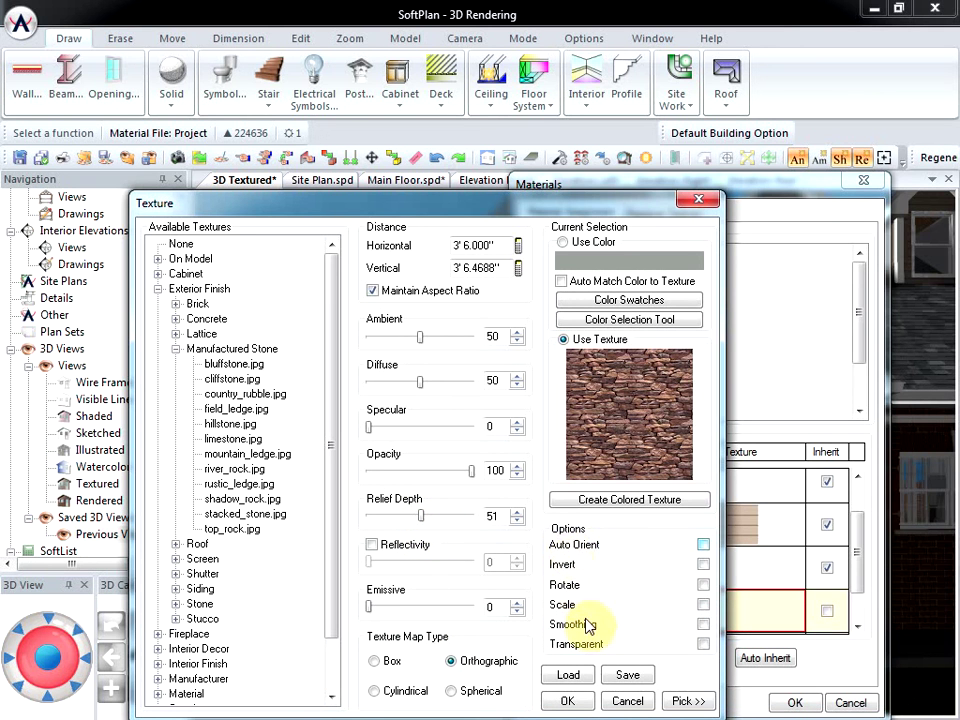
left_click(567, 701)
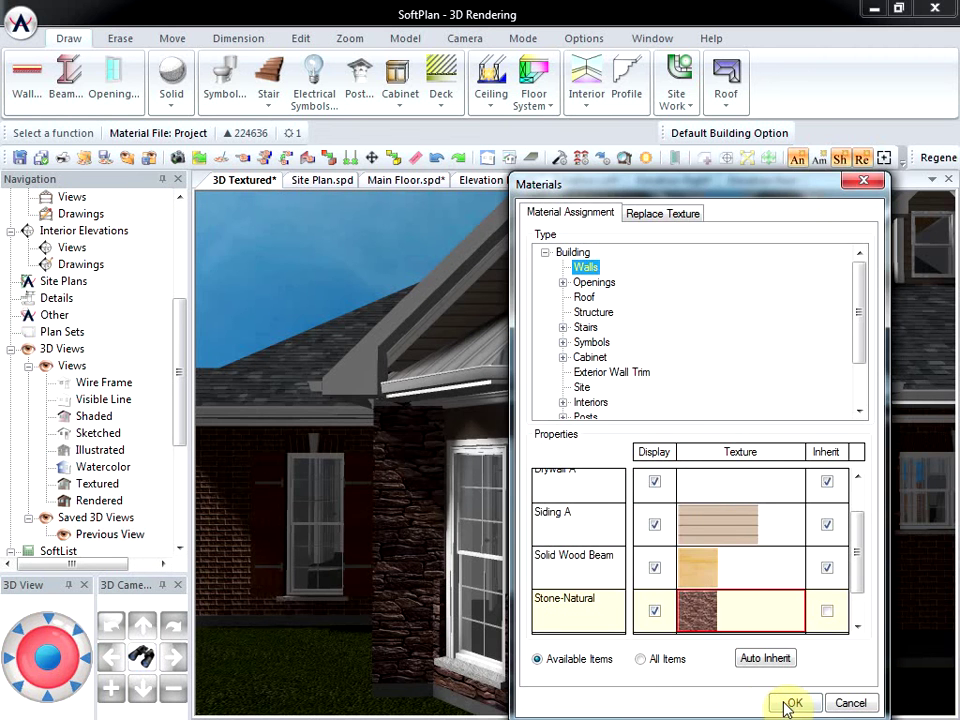
- Change the bay roof's gable end material from Siding A to Stucco A
left_click(794, 703)
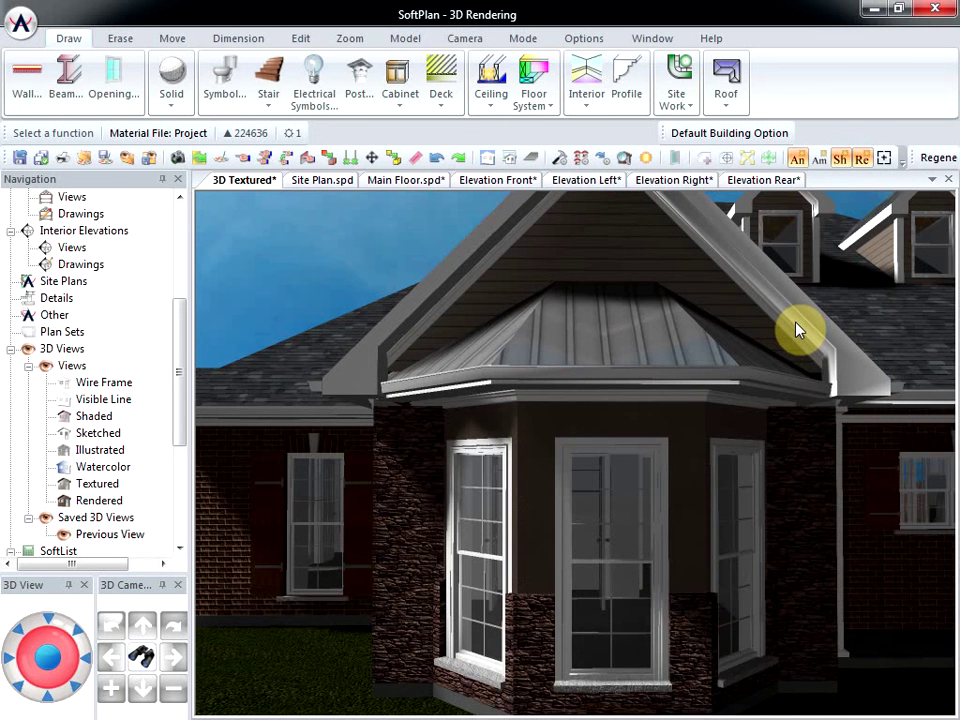
right_click(478, 253)
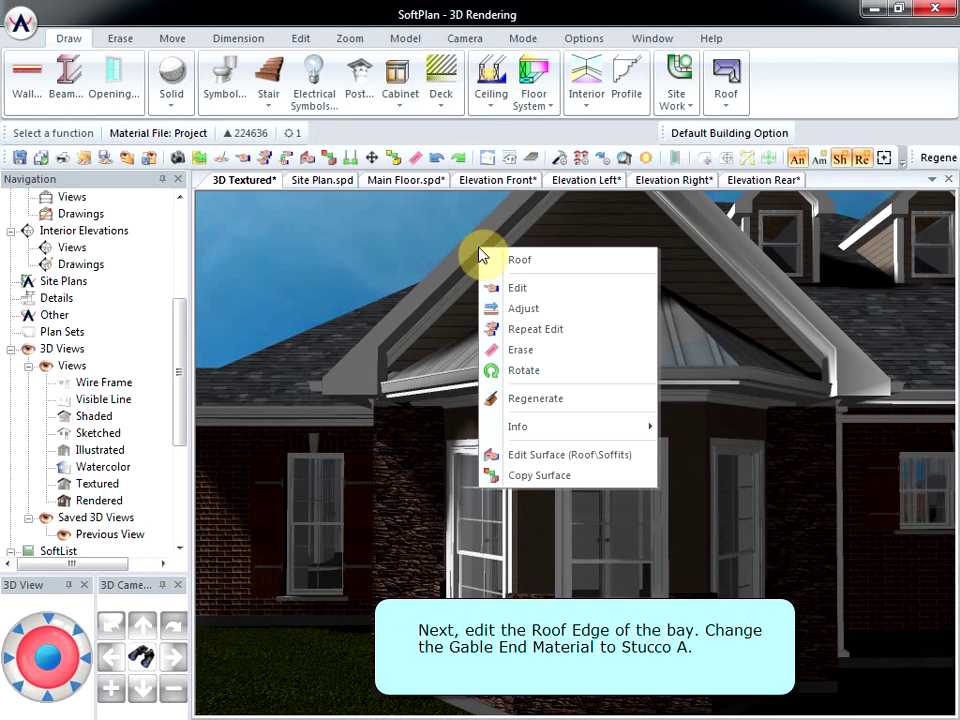
left_click(524, 290)
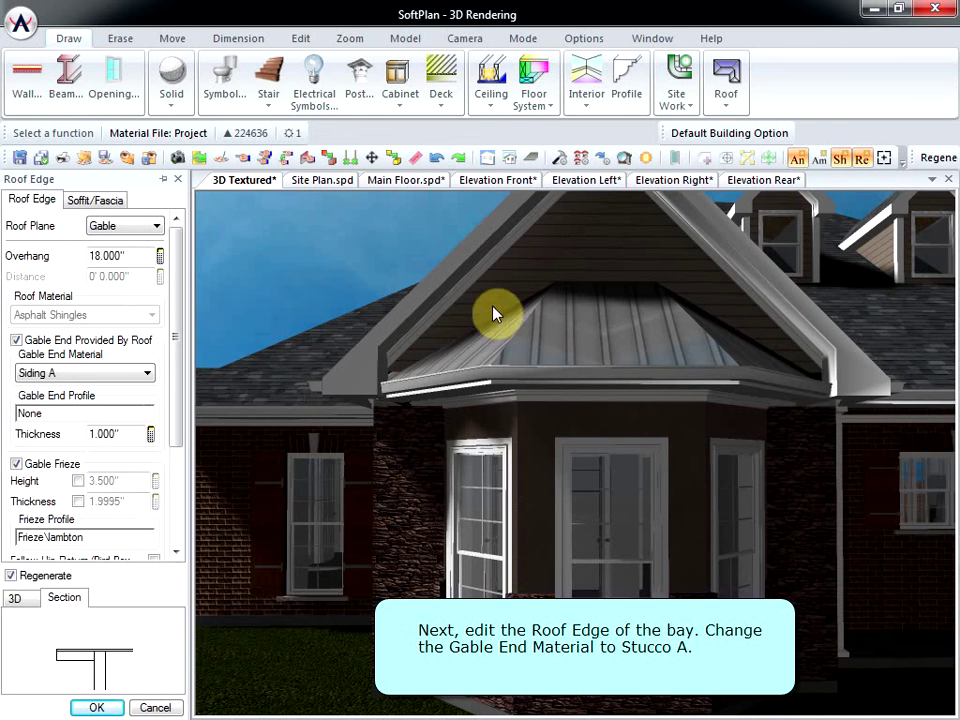
left_click(148, 374)
left_click_drag(146, 248, 146, 276)
left_click(63, 94)
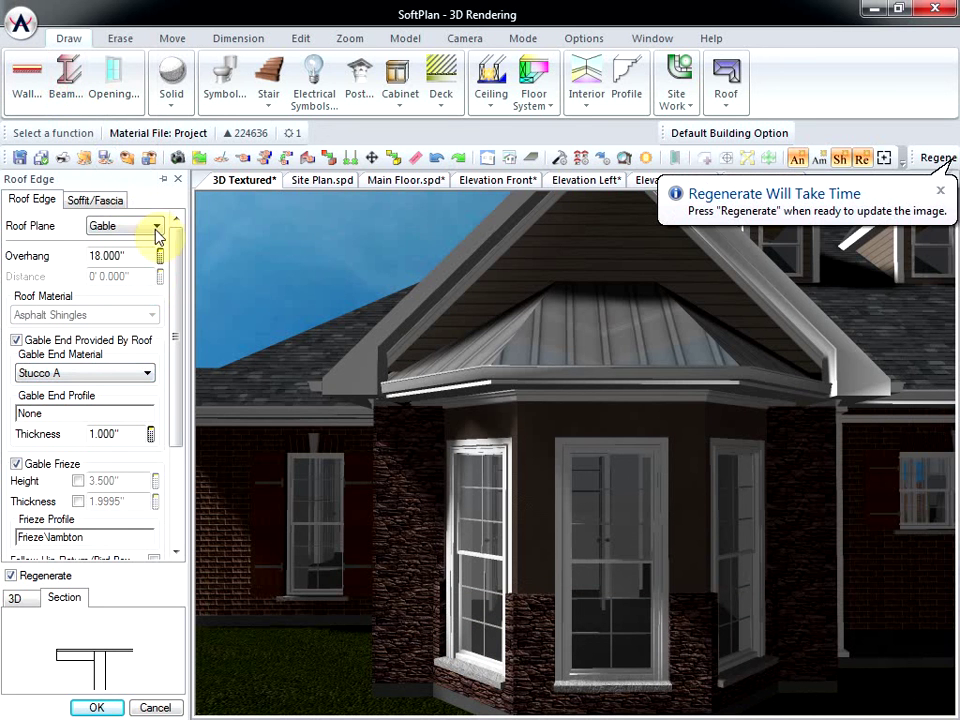
left_click(99, 707)
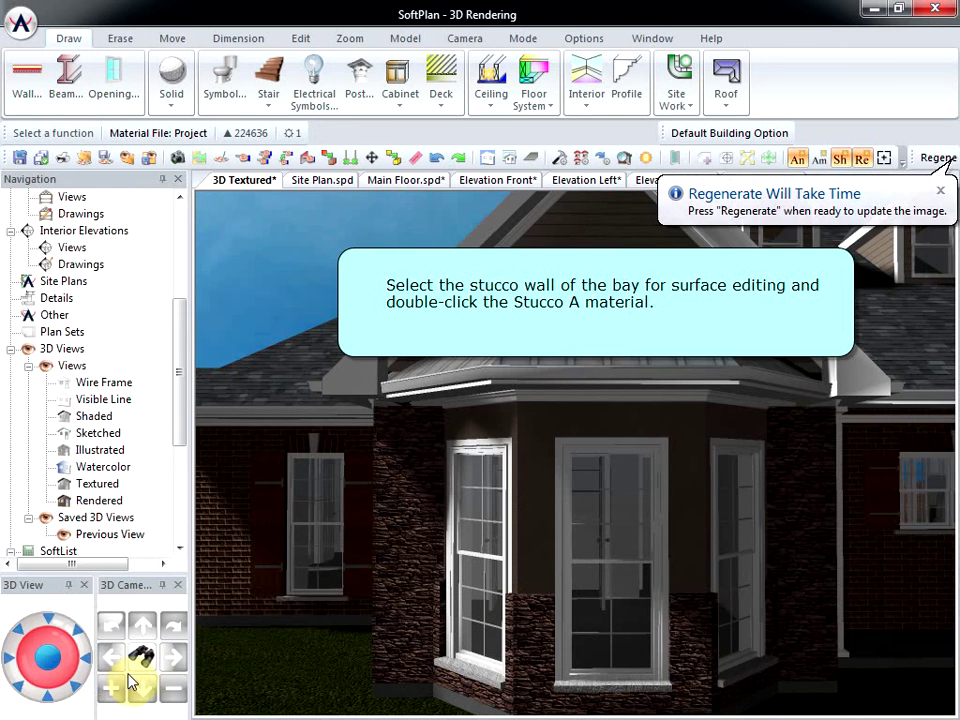
- Increase the bay wall's Stucco A texture relief depth from 10 to 31
right_click(531, 463)
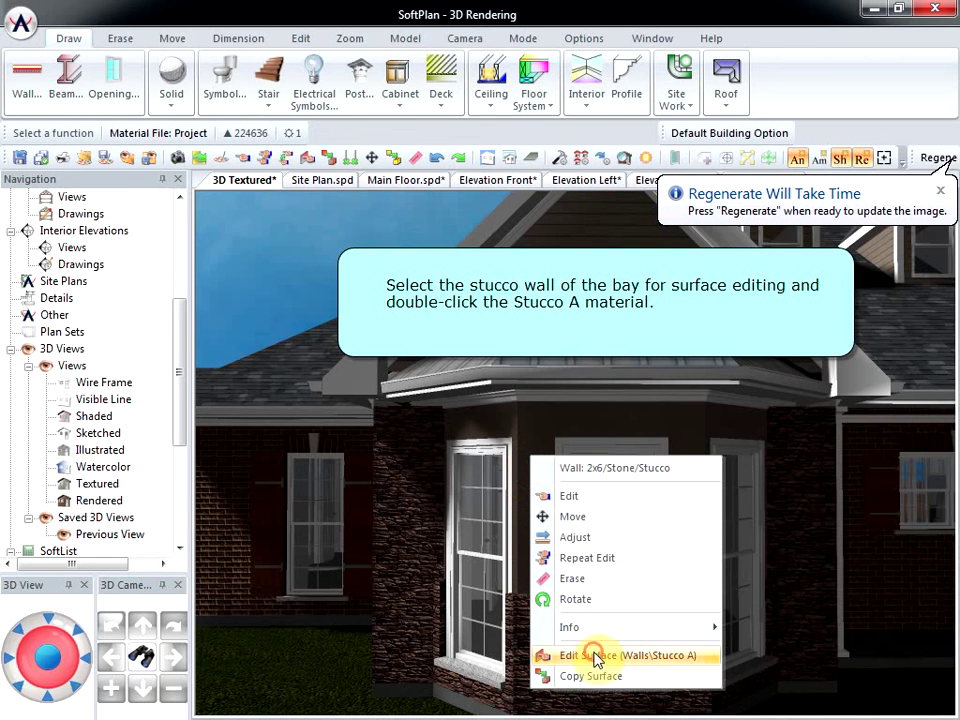
left_click(536, 655)
double_click(776, 619)
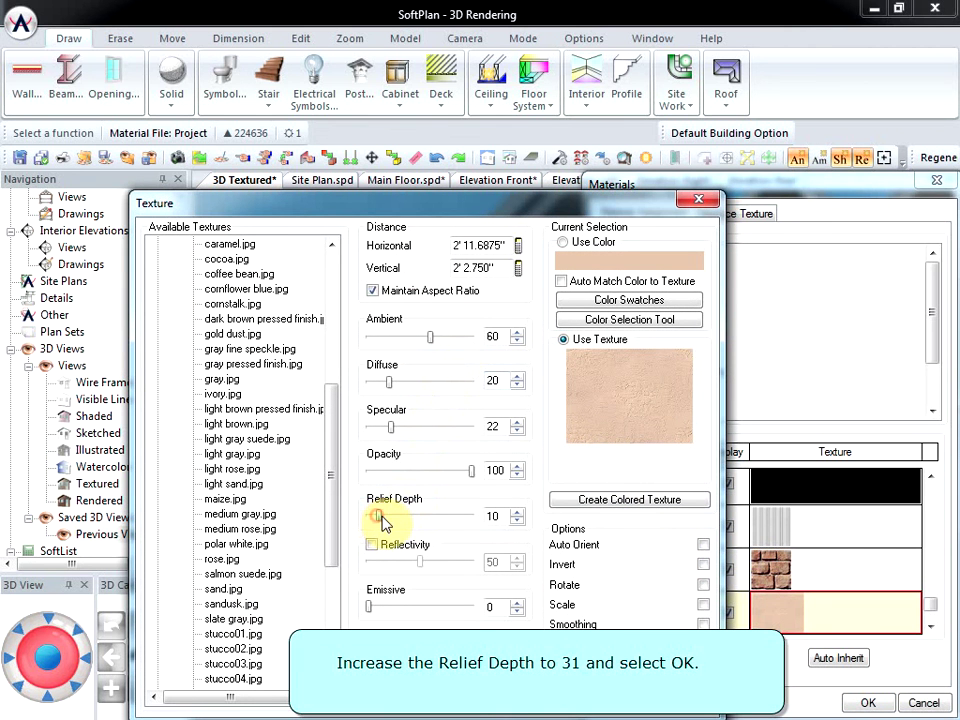
left_click_drag(378, 523, 398, 523)
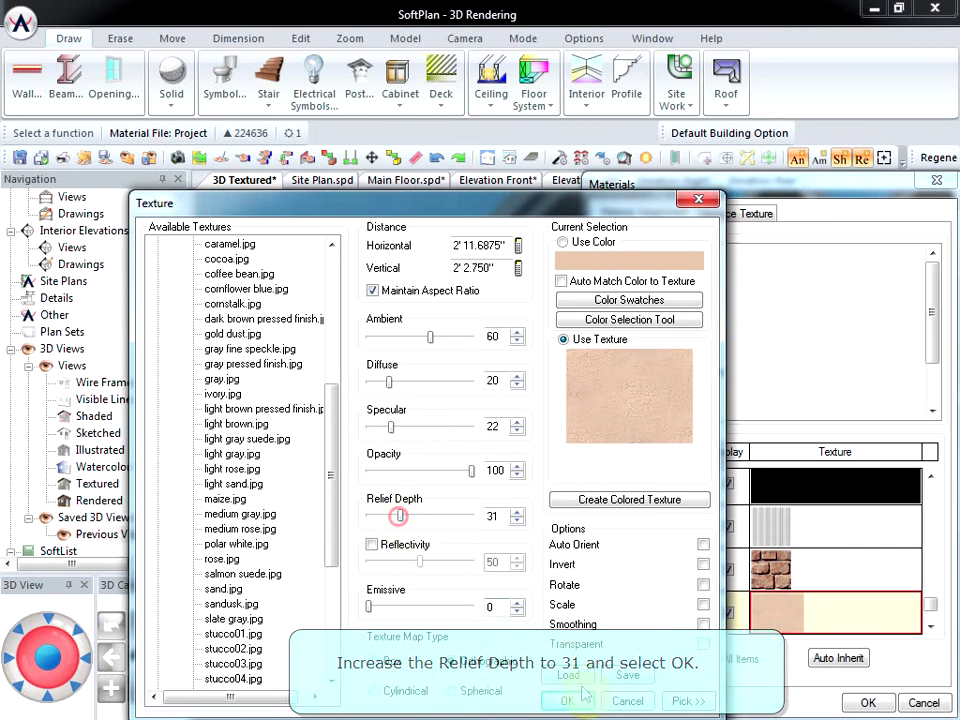
left_click(555, 700)
left_click(868, 703)
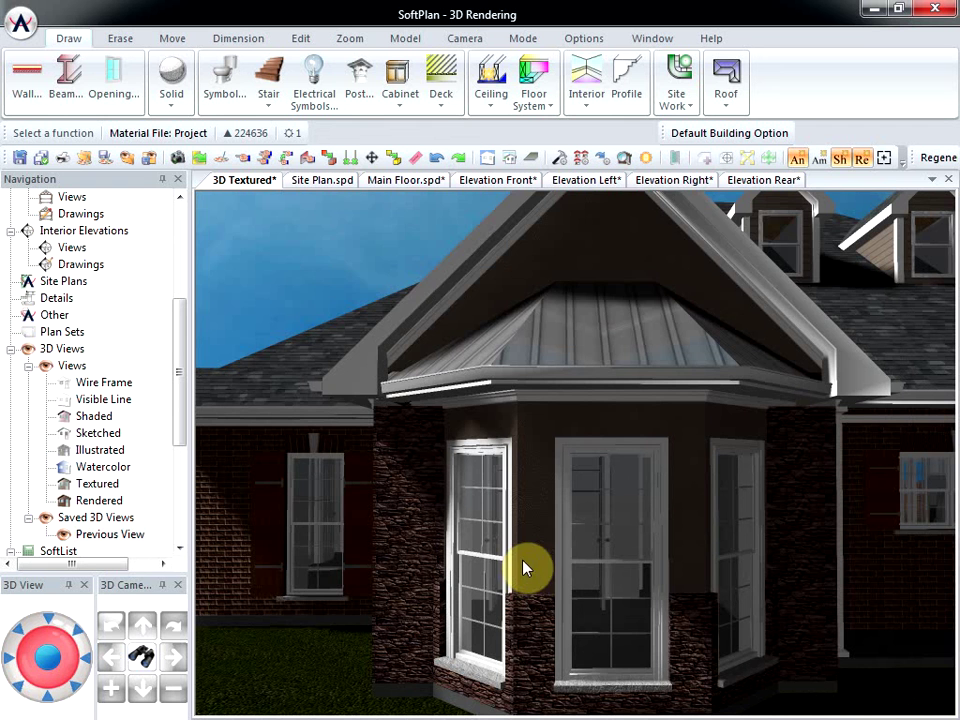
- Swap the Brick A wall texture for a lighter sand-coloured brick from the texture gallery
right_click(223, 555)
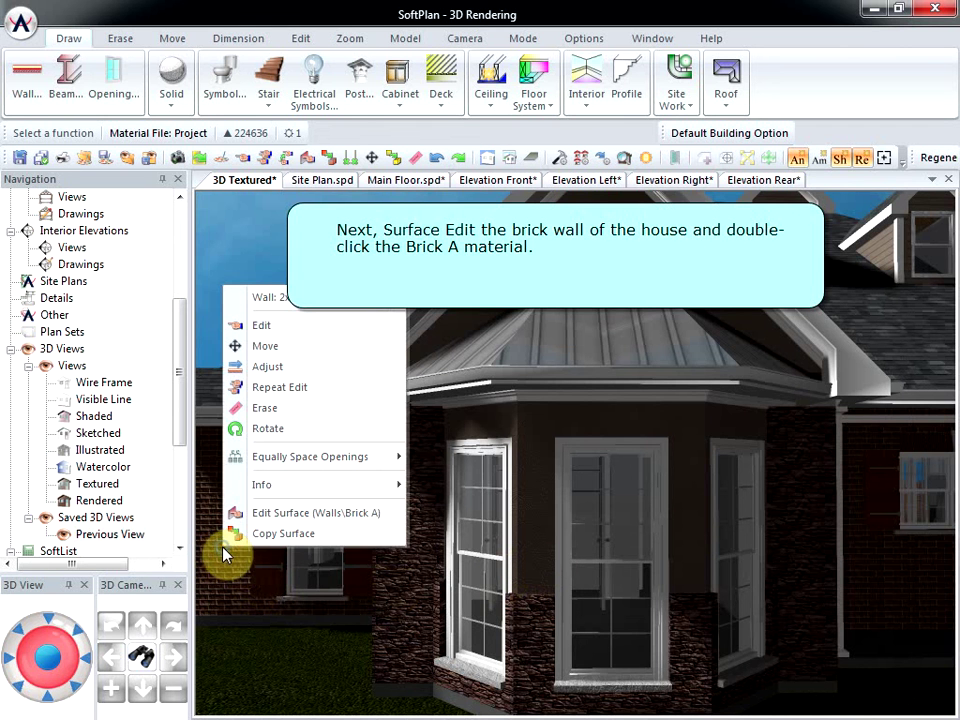
left_click(294, 512)
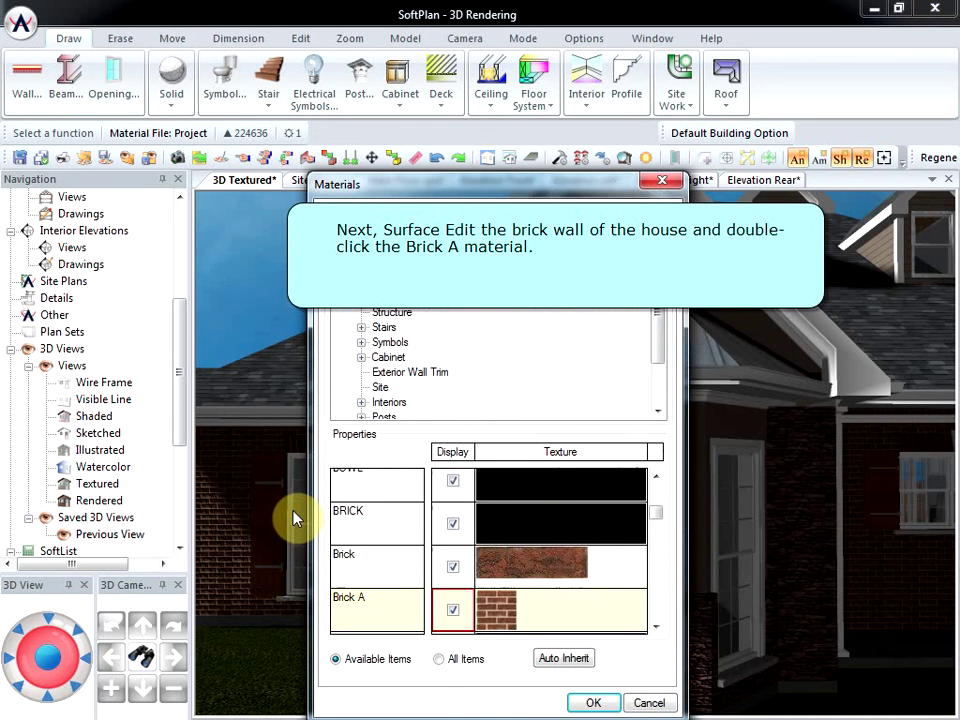
double_click(500, 617)
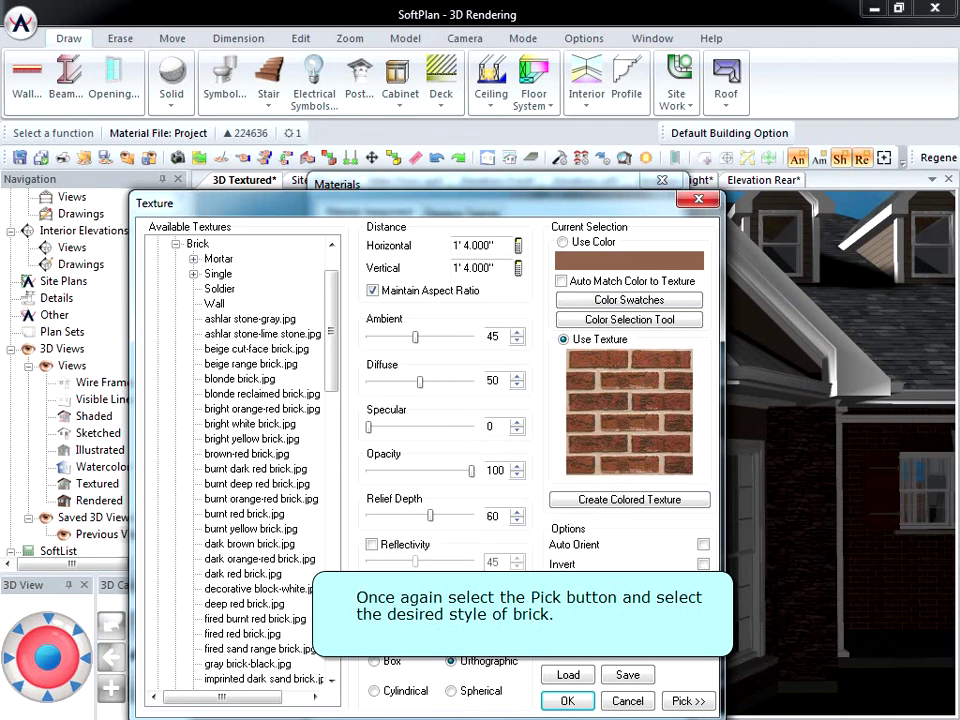
left_click(688, 701)
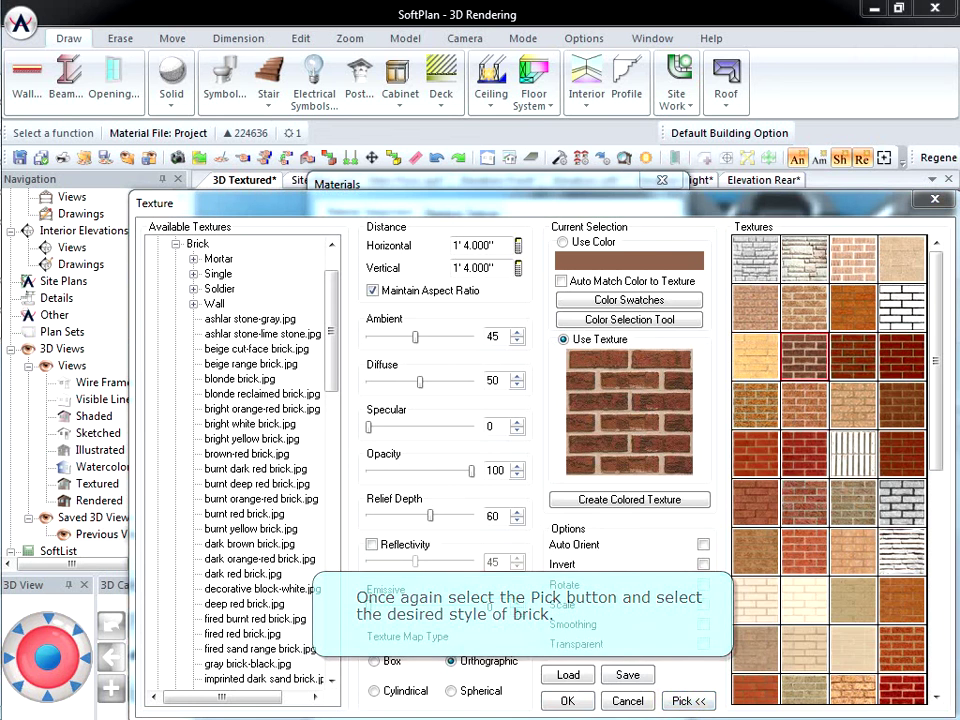
left_click_drag(938, 422, 942, 512)
left_click(850, 520)
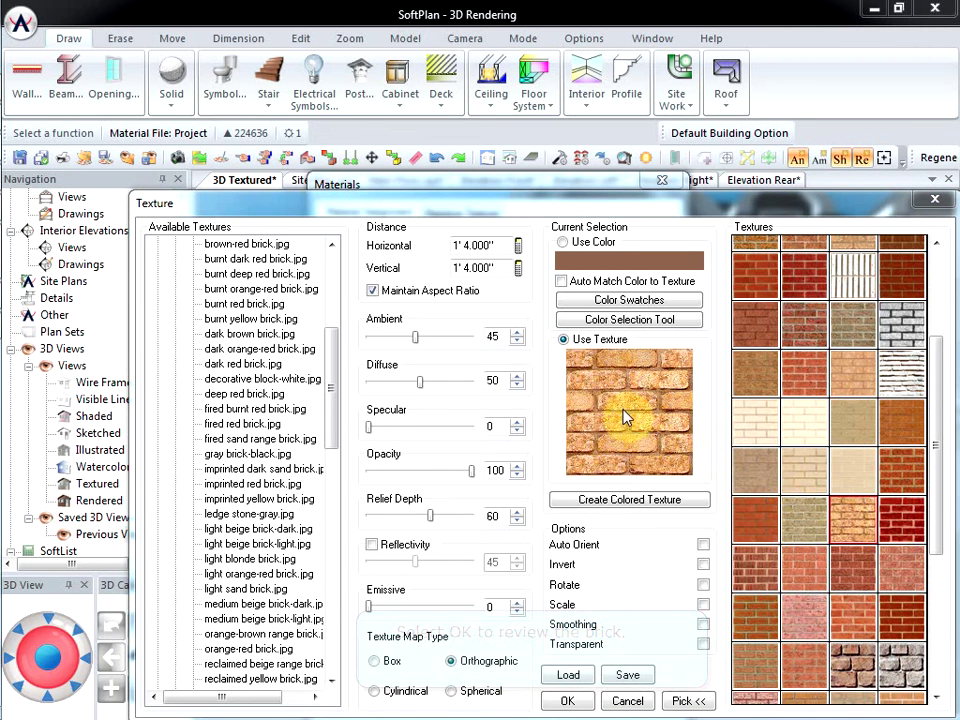
left_click(564, 701)
left_click(598, 699)
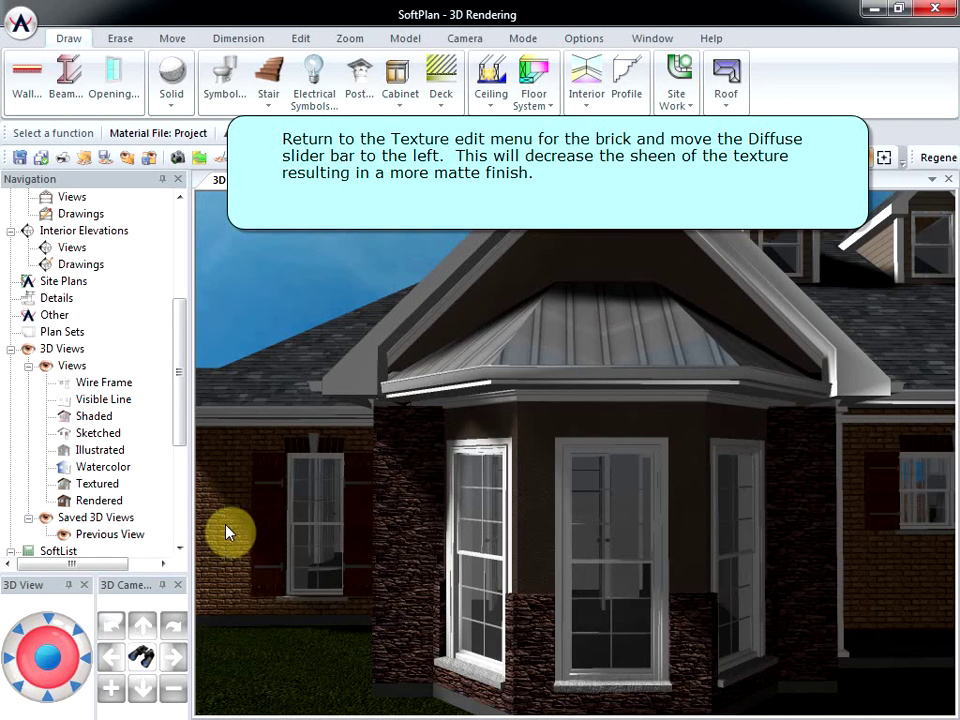
- Lower Brick A's diffuse value from 50 to 30 for a more matte finish
right_click(225, 533)
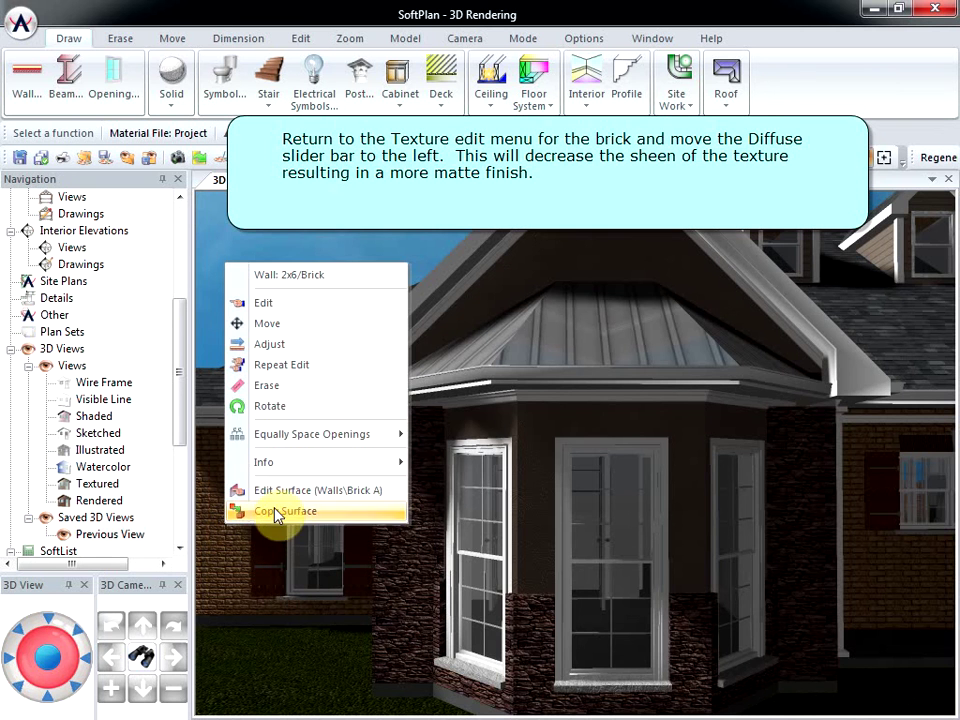
left_click(321, 497)
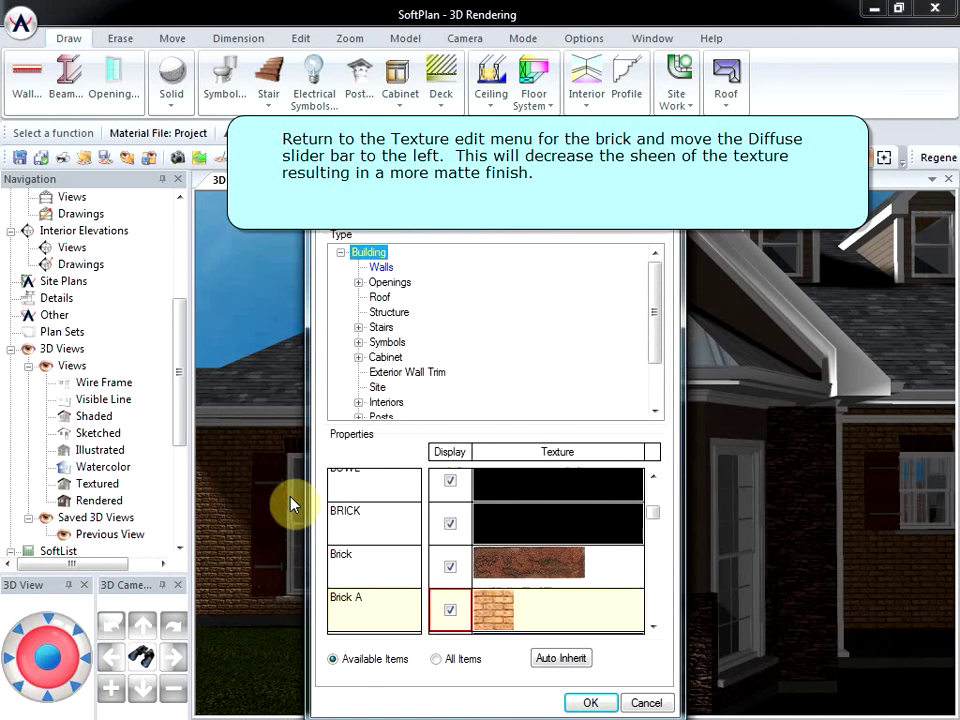
double_click(501, 611)
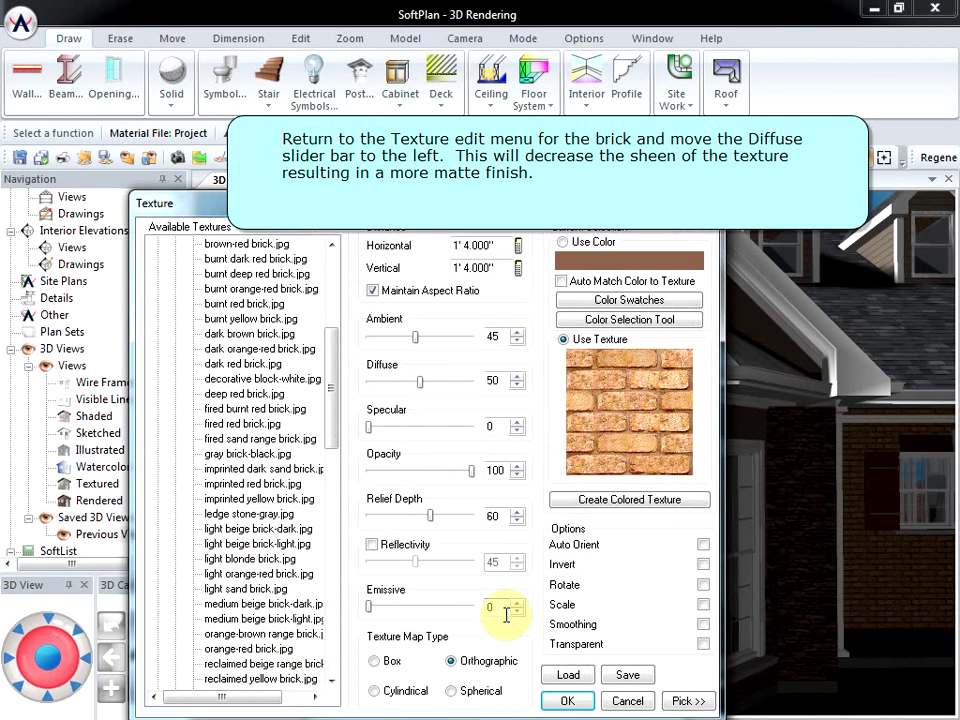
left_click_drag(421, 389, 401, 391)
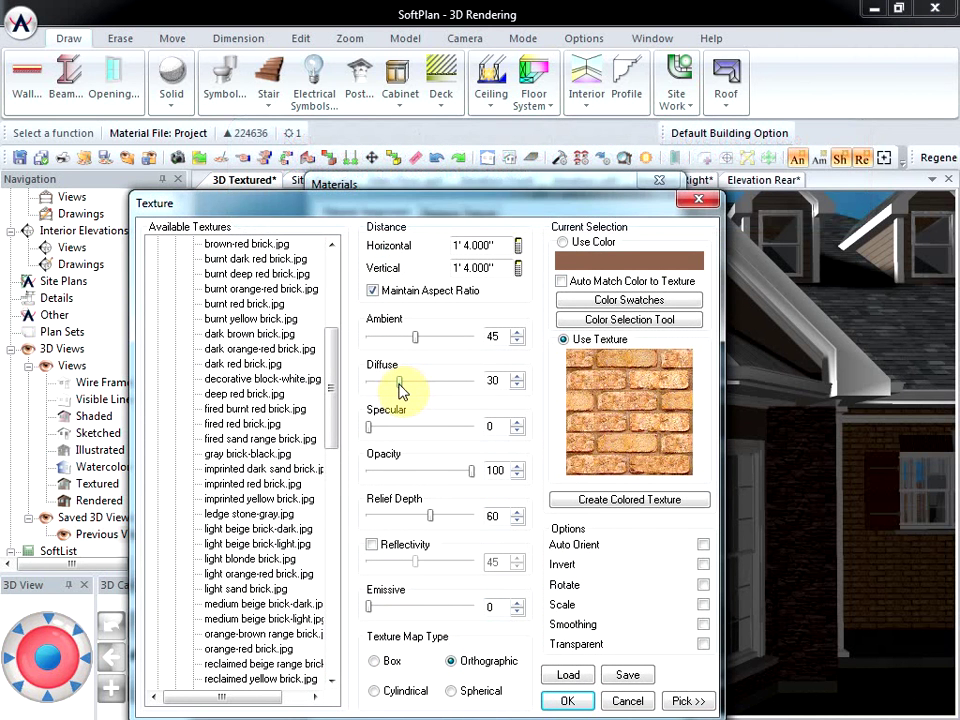
left_click(587, 702)
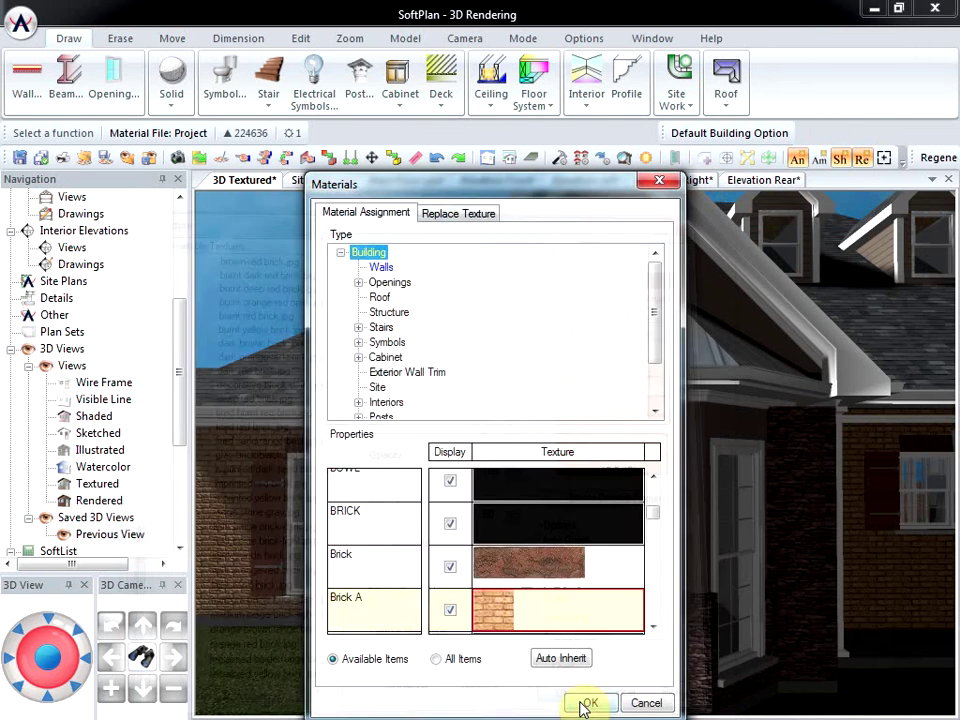
left_click(584, 704)
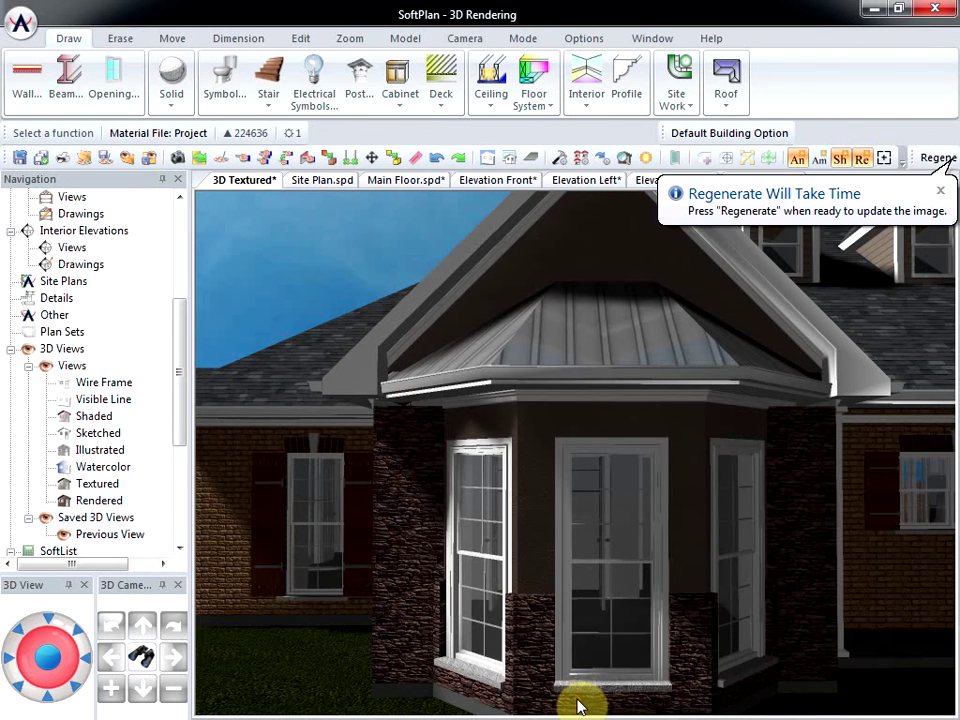
key("Delete")
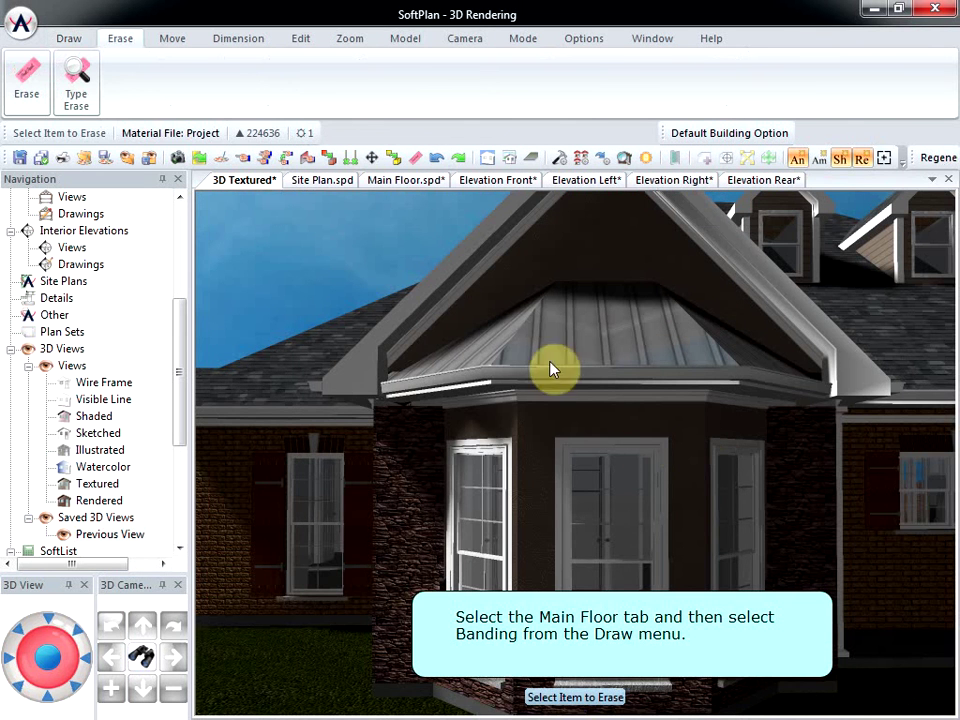
- On the Main Floor plan, start a Bullnose Classic banding with manual tracing
left_click(408, 182)
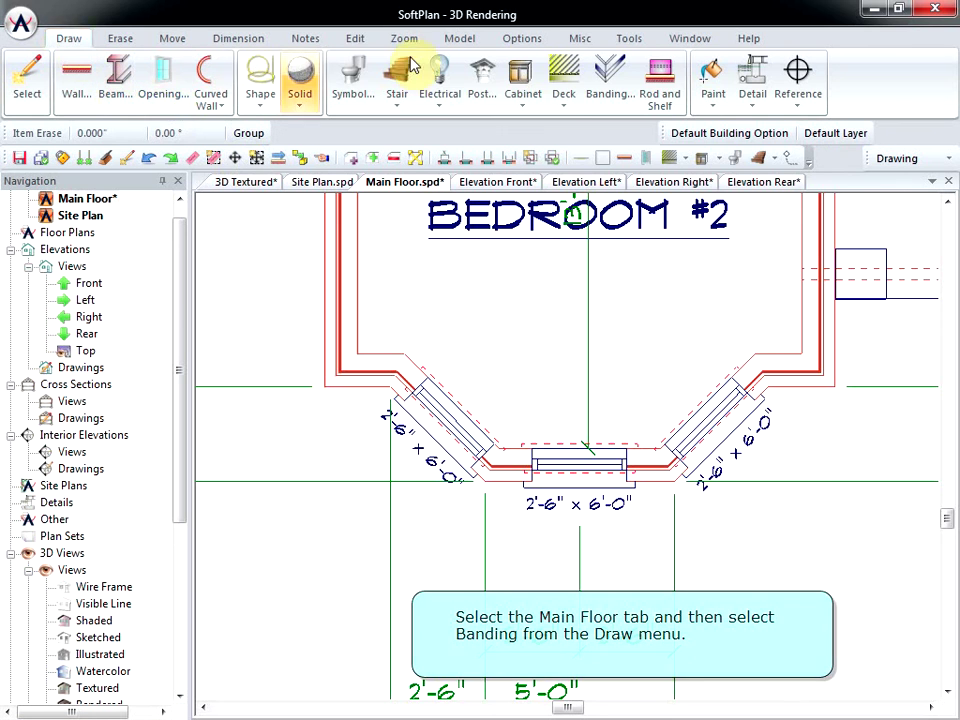
left_click(600, 80)
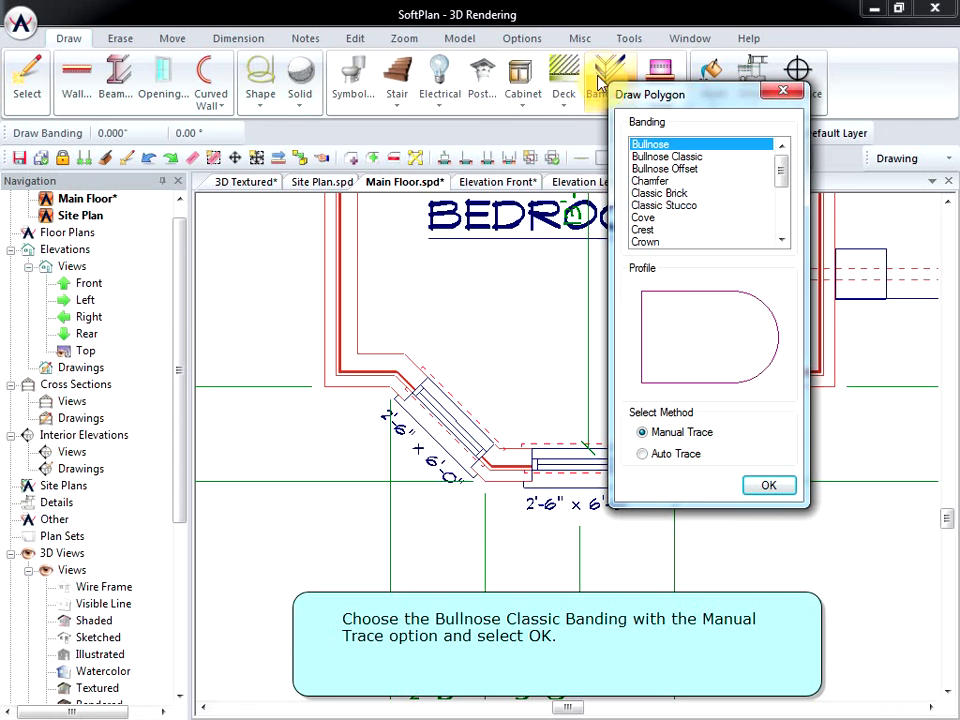
left_click(678, 157)
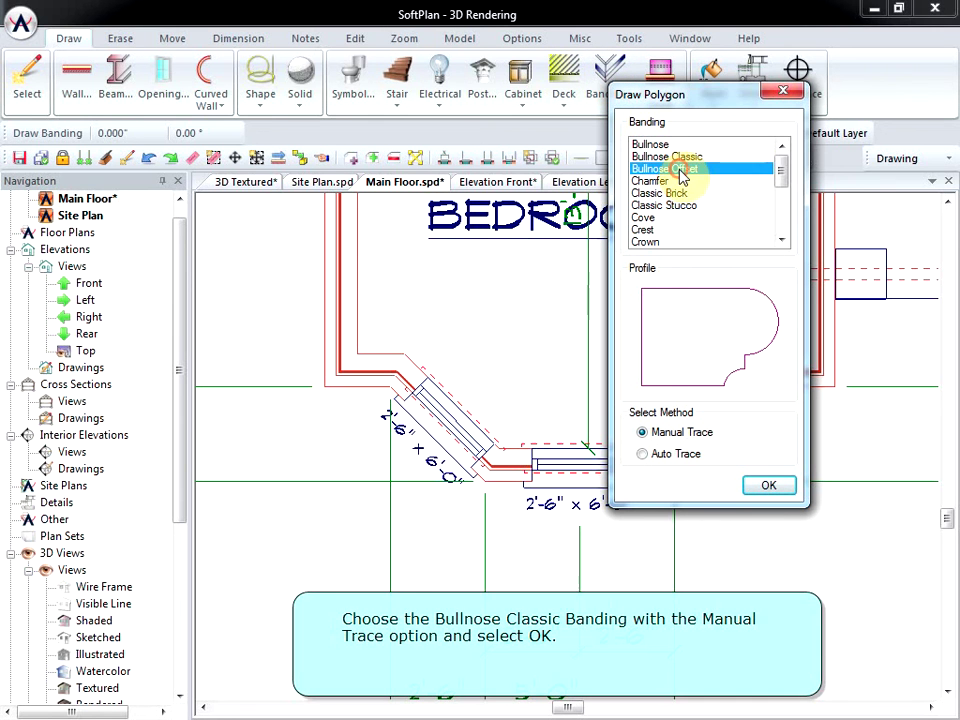
left_click(768, 485)
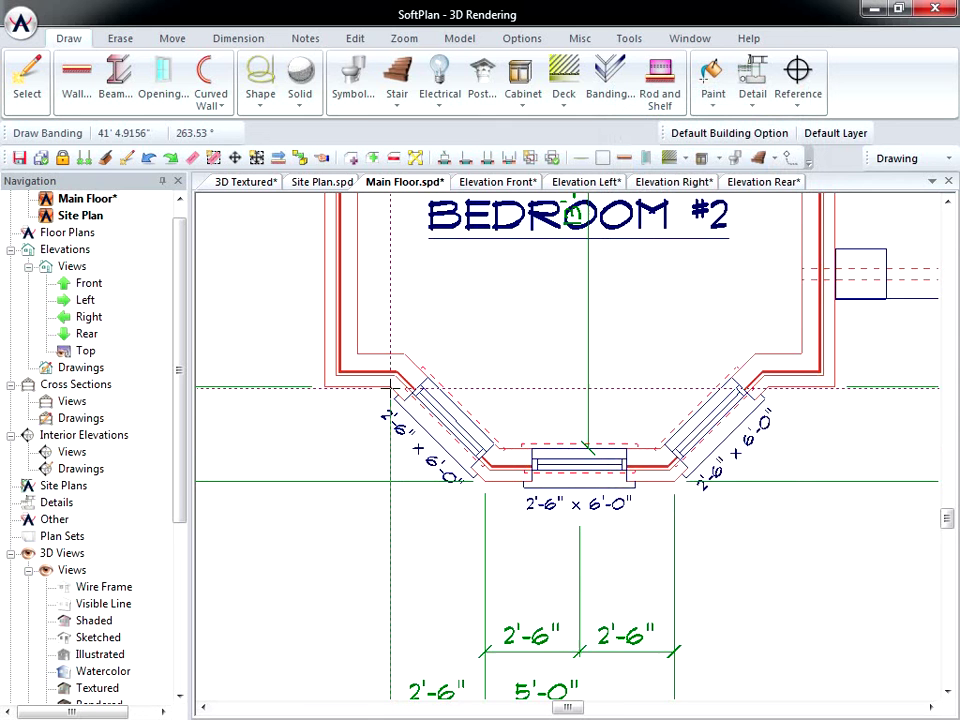
- Trace the banding from the bay's left corner along the front to the right corner
left_click(390, 385)
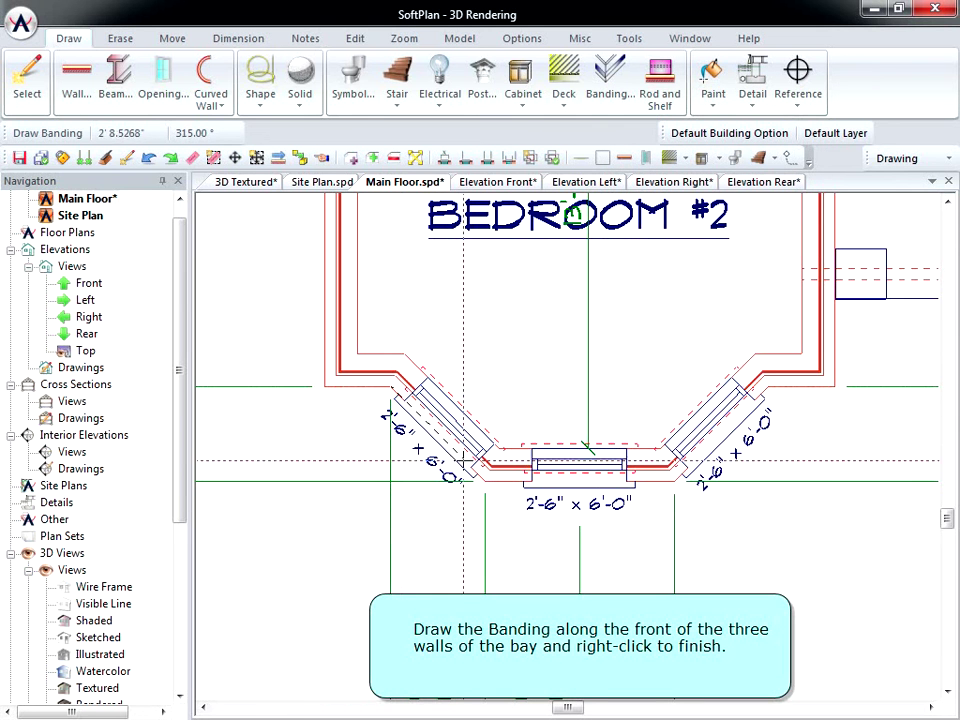
left_click(486, 482)
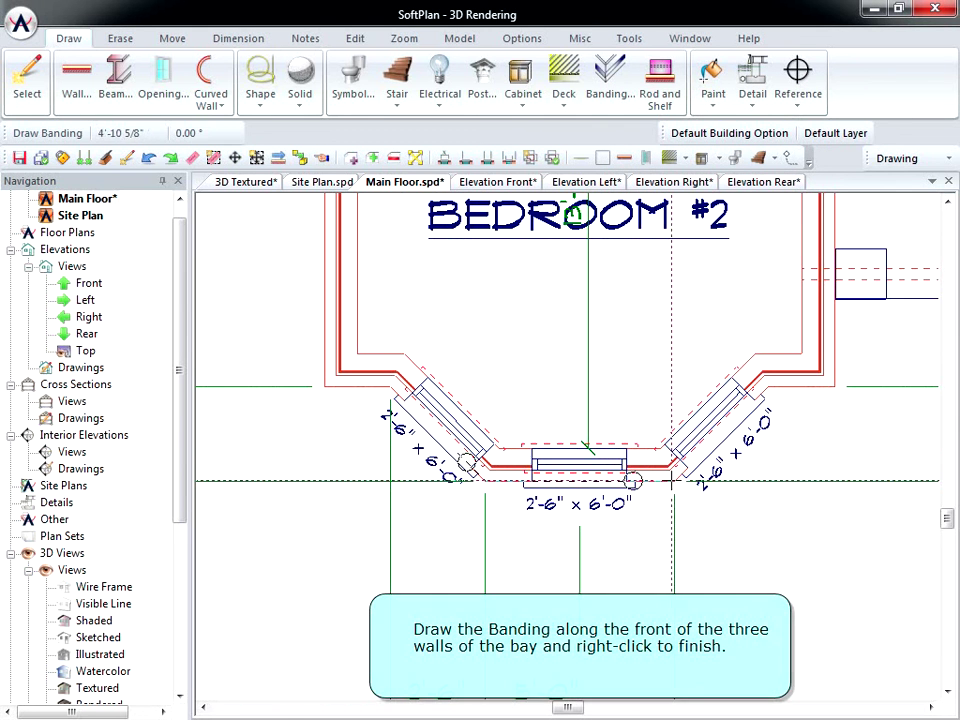
left_click(674, 482)
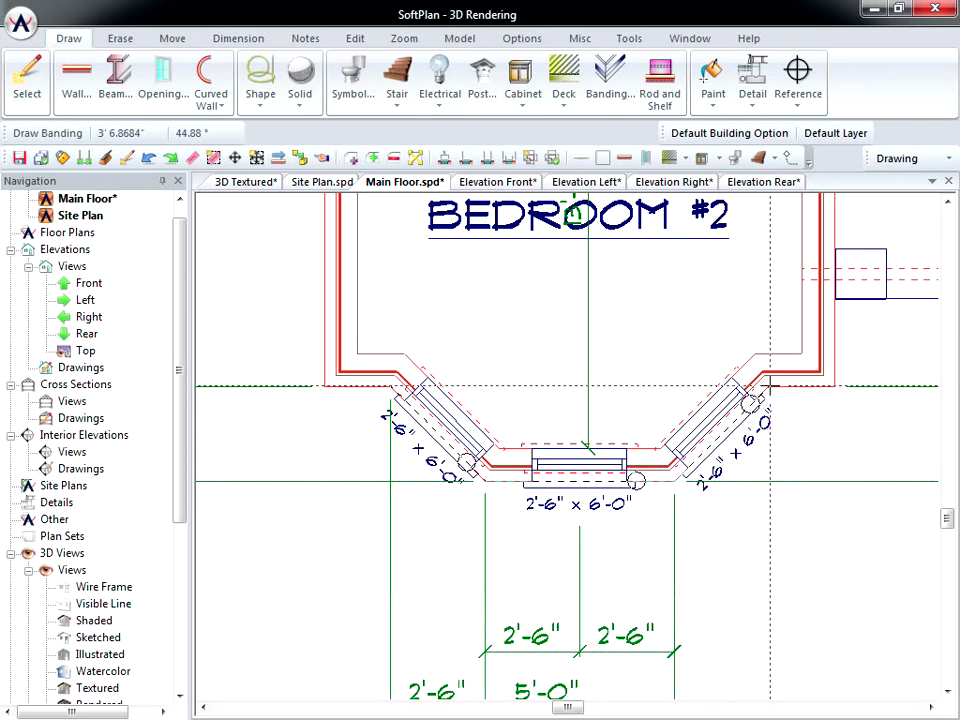
double_click(770, 386)
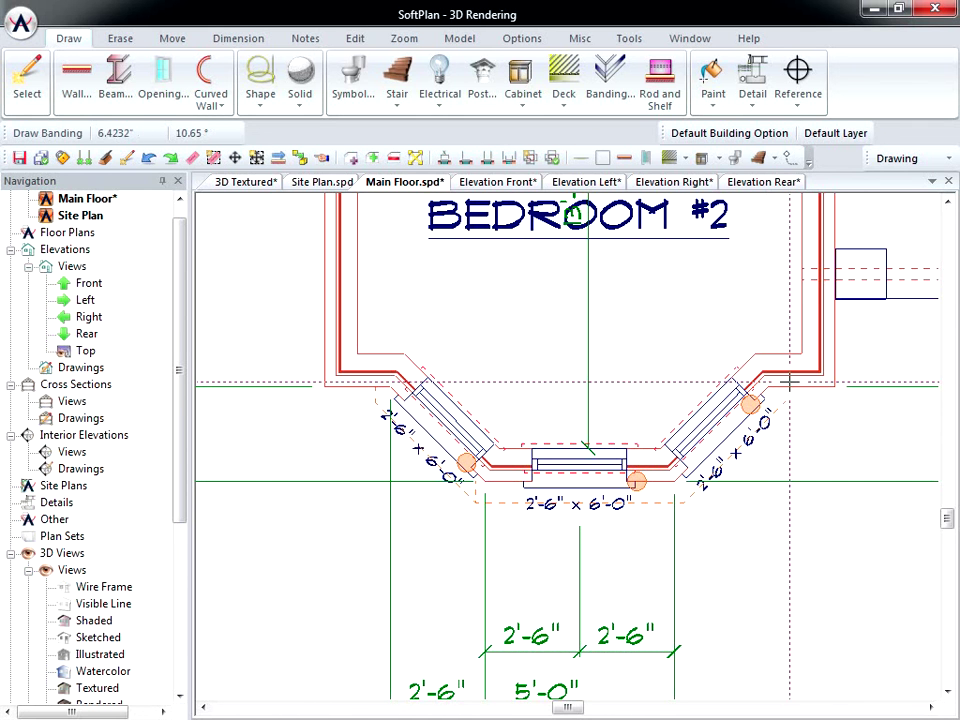
- Set the Bullnose Classic banding's elevation offset to 3' up instead of 4'
right_click(463, 500)
left_click(525, 221)
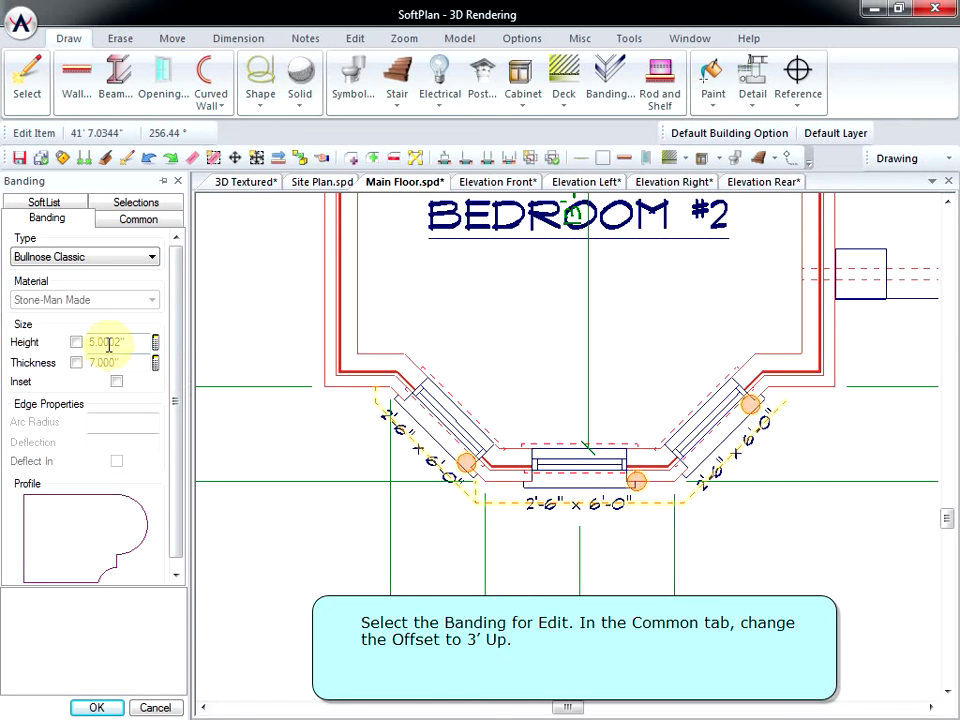
left_click(137, 225)
double_click(150, 342)
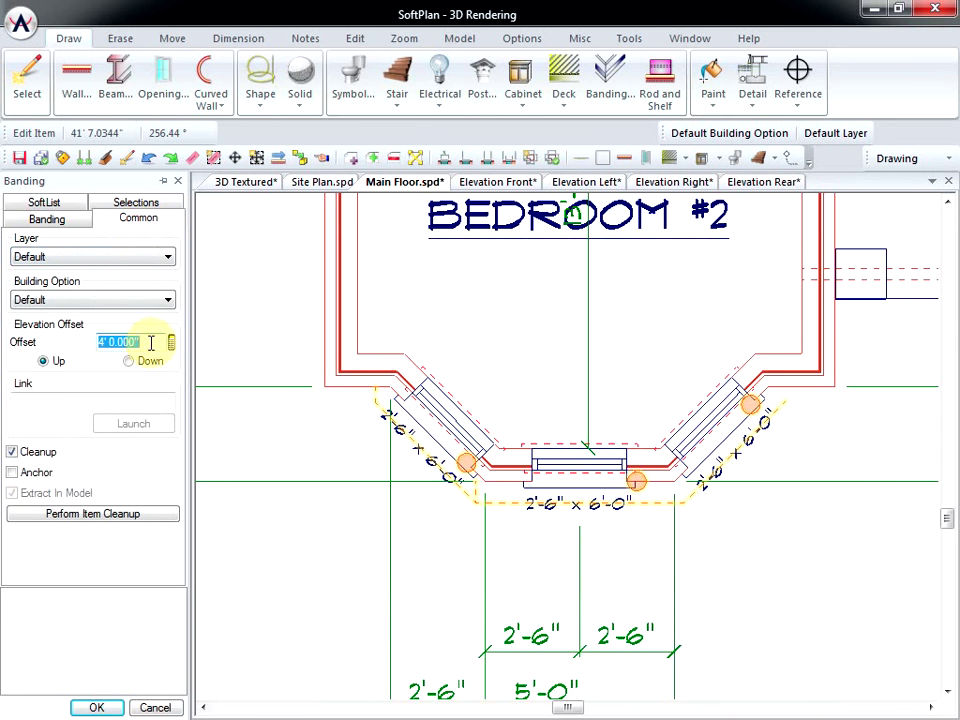
type("3")
key("Tab")
left_click(96, 708)
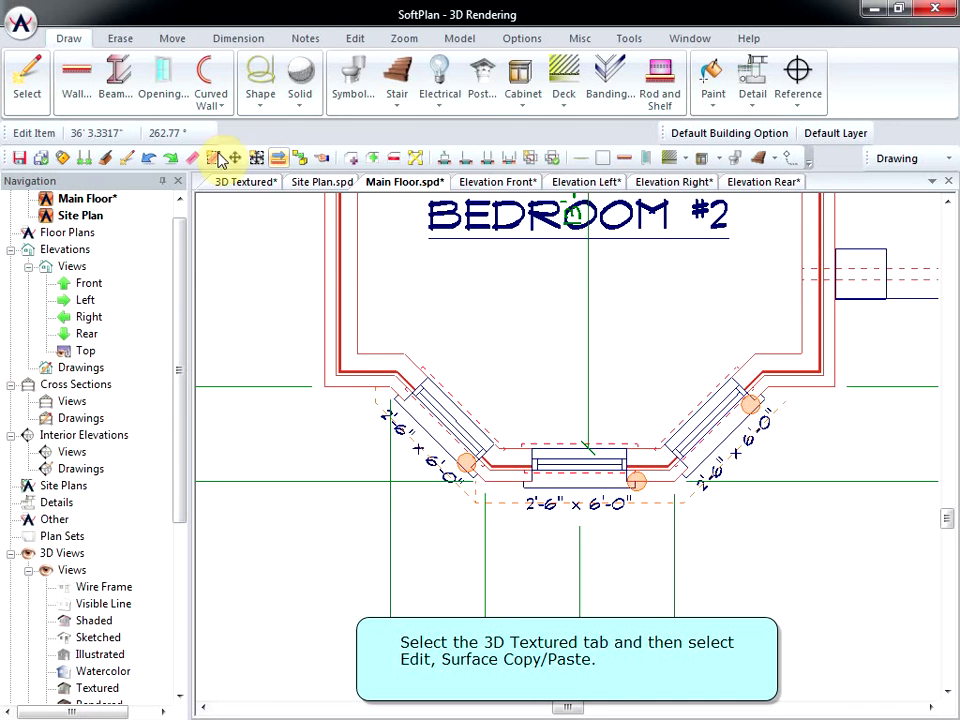
- In the 3D Textured view, copy the bay's stucco wall surface with Surface Copy/Paste
left_click(237, 186)
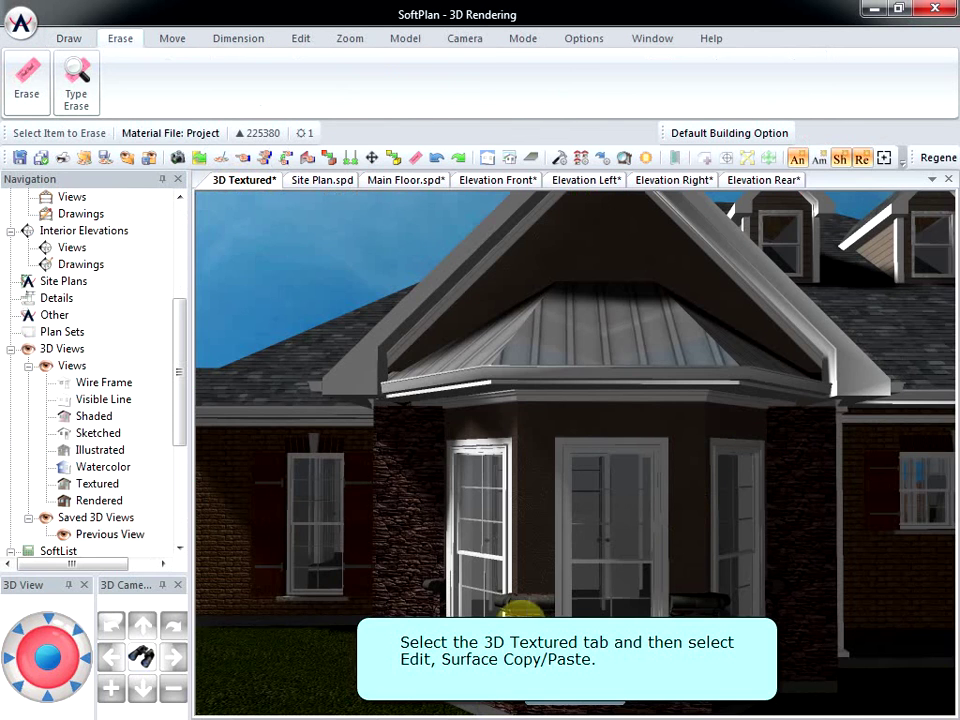
left_click(306, 42)
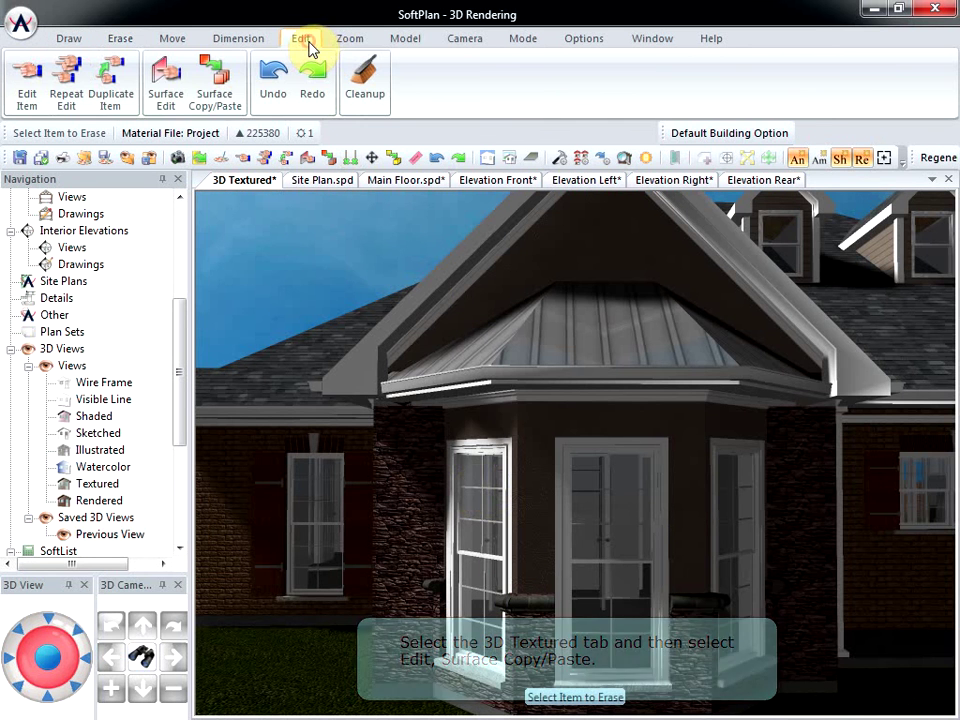
left_click(220, 90)
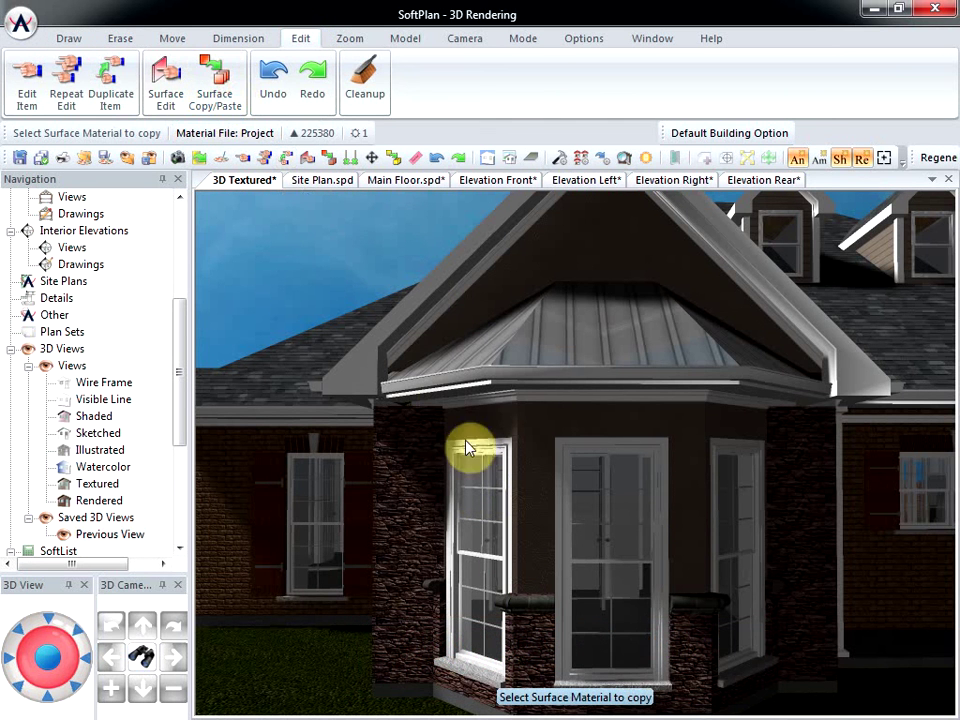
left_click(530, 525)
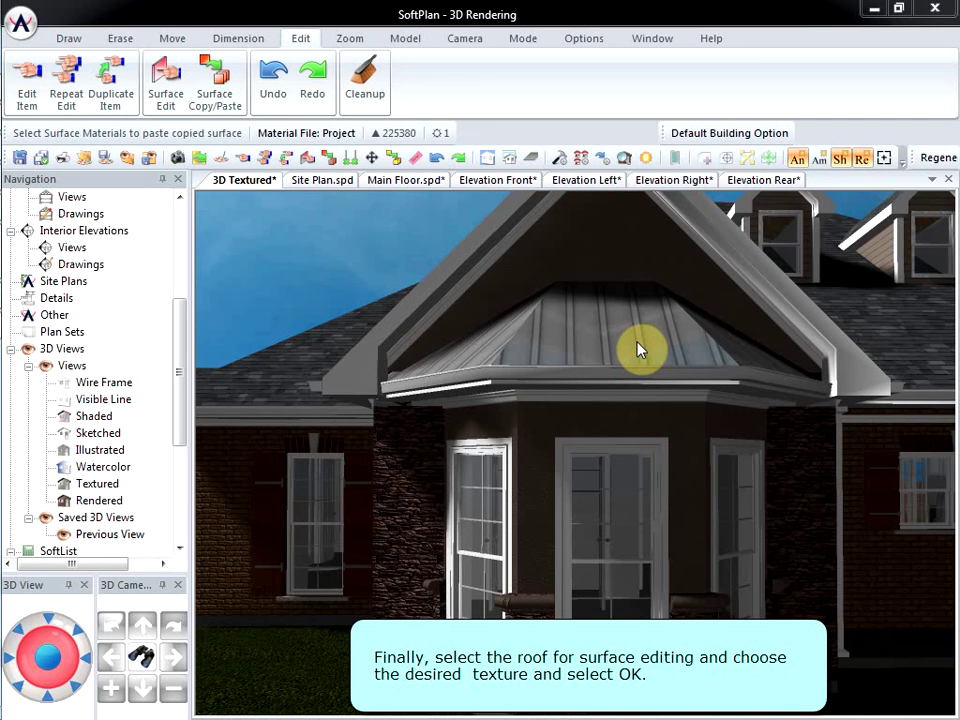
- Open the roof's surface materials to reach its Standing Seam Metal texture
right_click(632, 347)
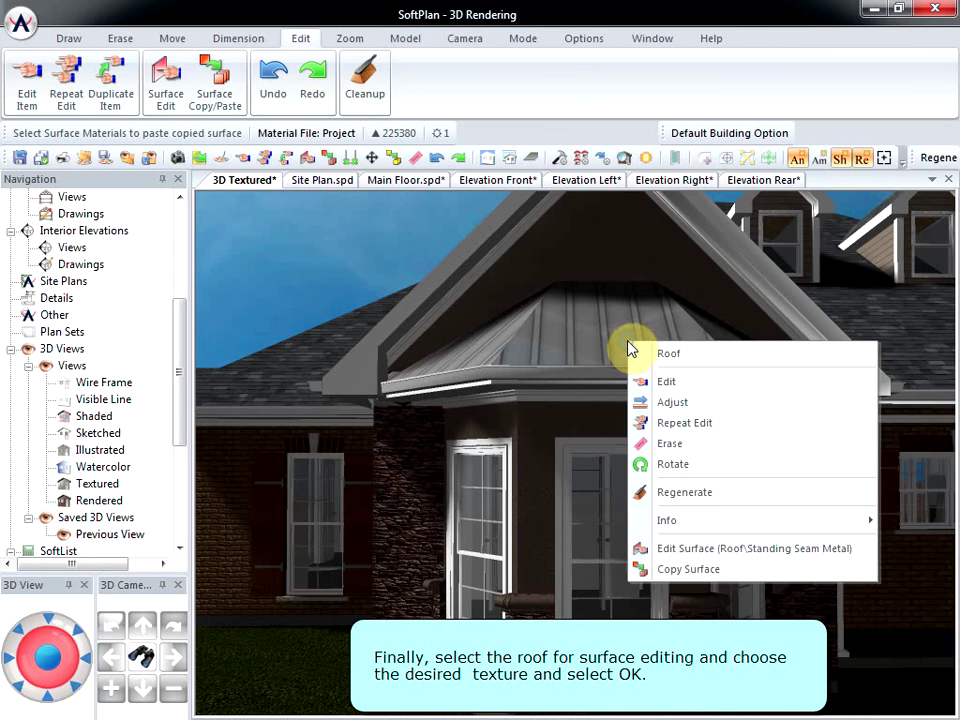
left_click(733, 550)
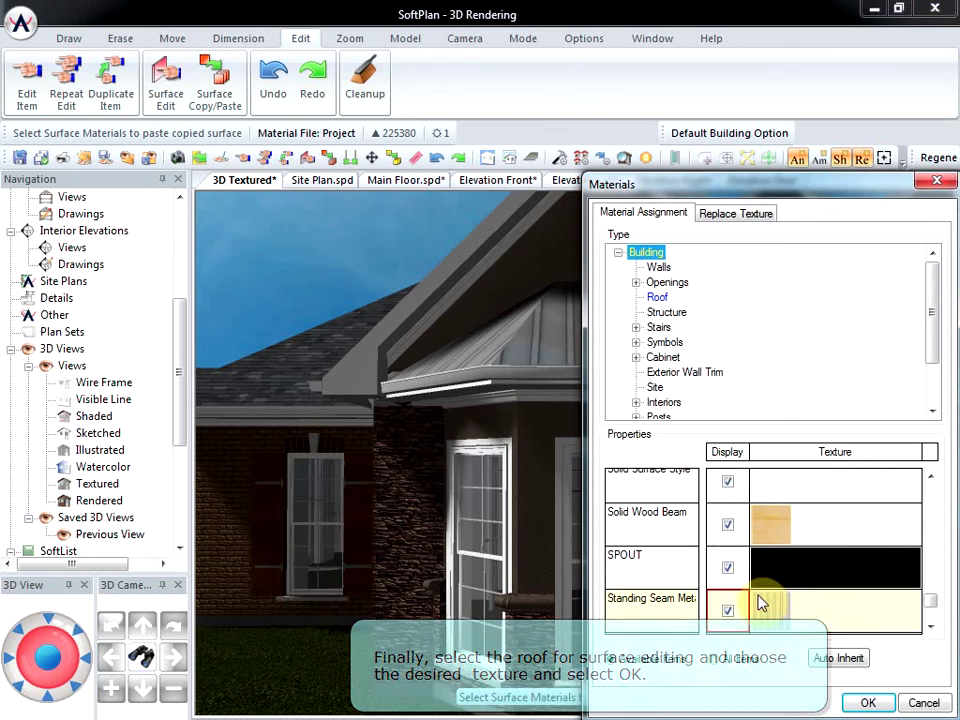